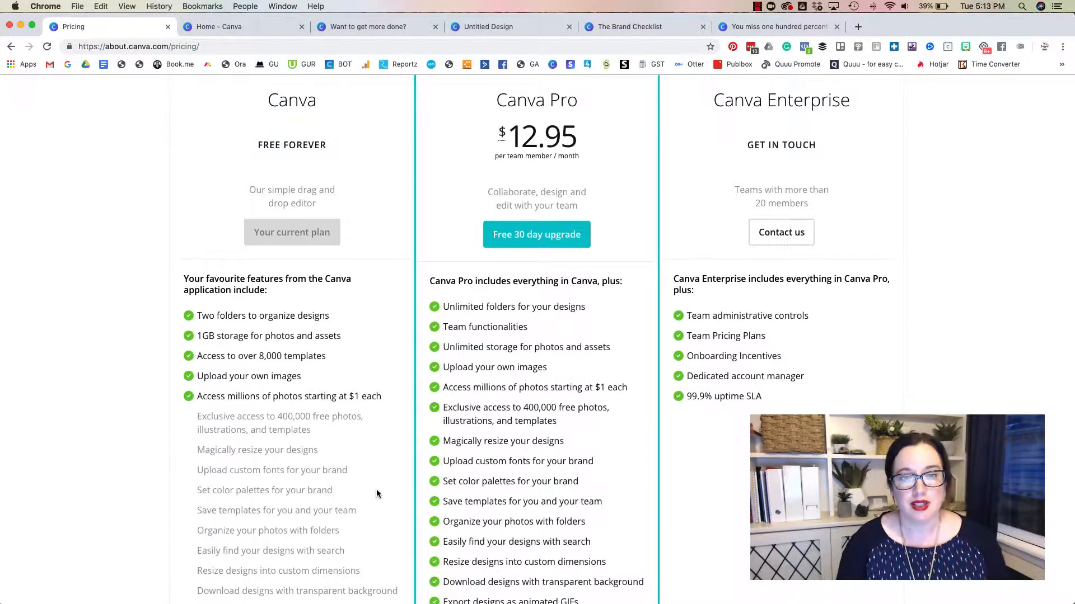
Compare the Canva, Canva Pro and Canva Enterprise feature lists, highlighting "Download designs with transparent background" in the Pro plan.
scroll(416, 434, down, 1)
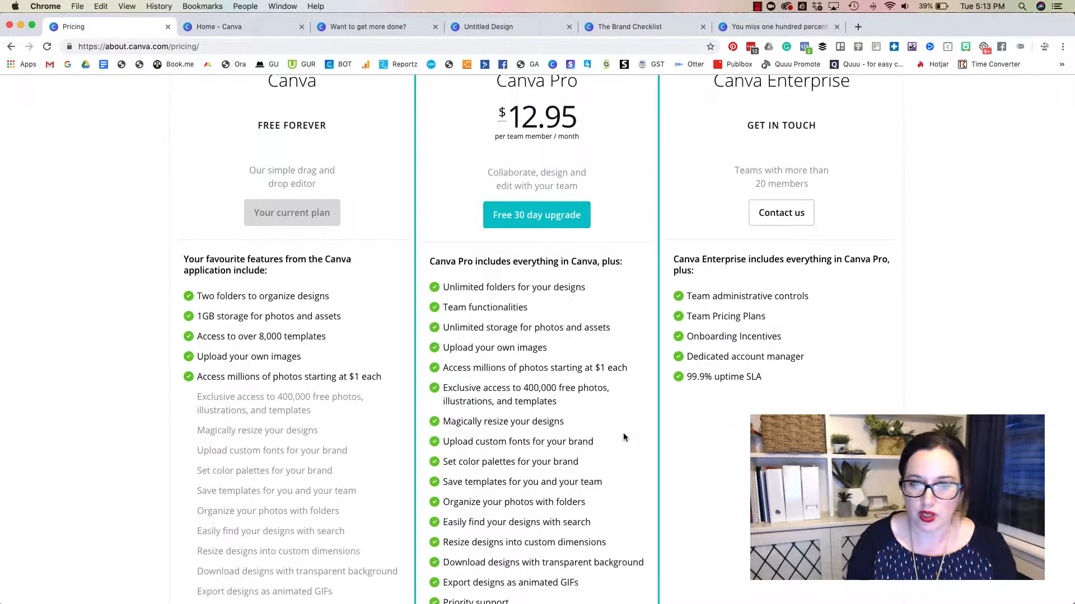
scroll(636, 442, down, 5)
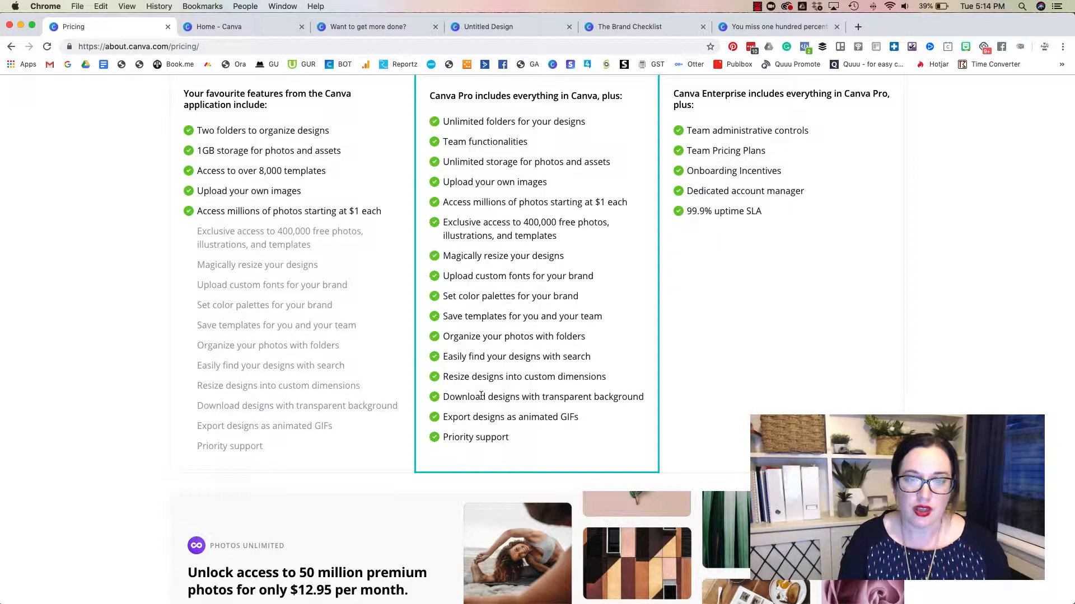
drag(444, 398, 645, 394)
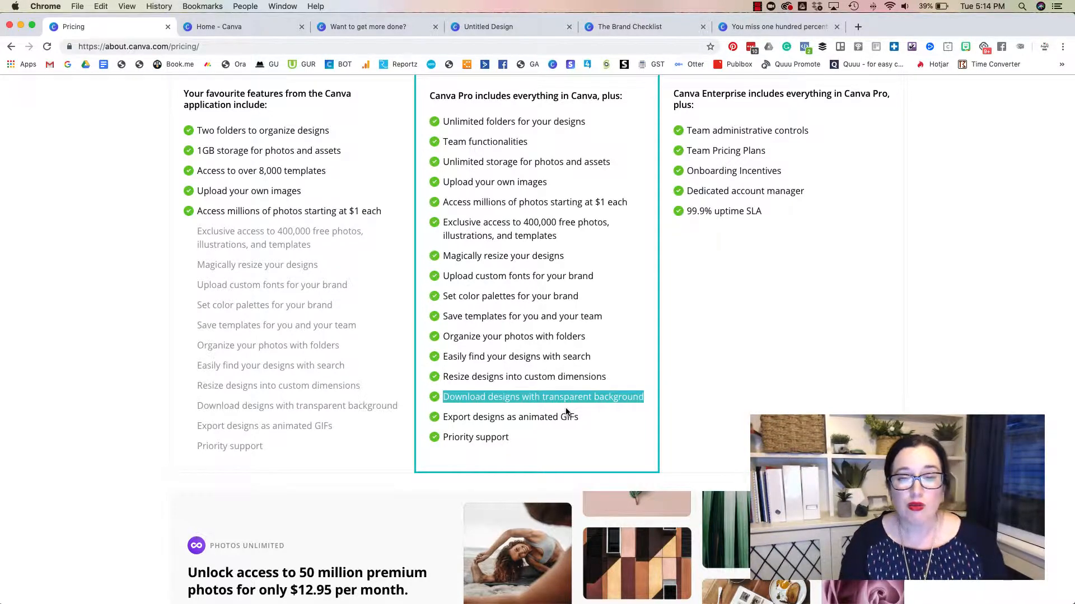
scroll(566, 412, up, 4)
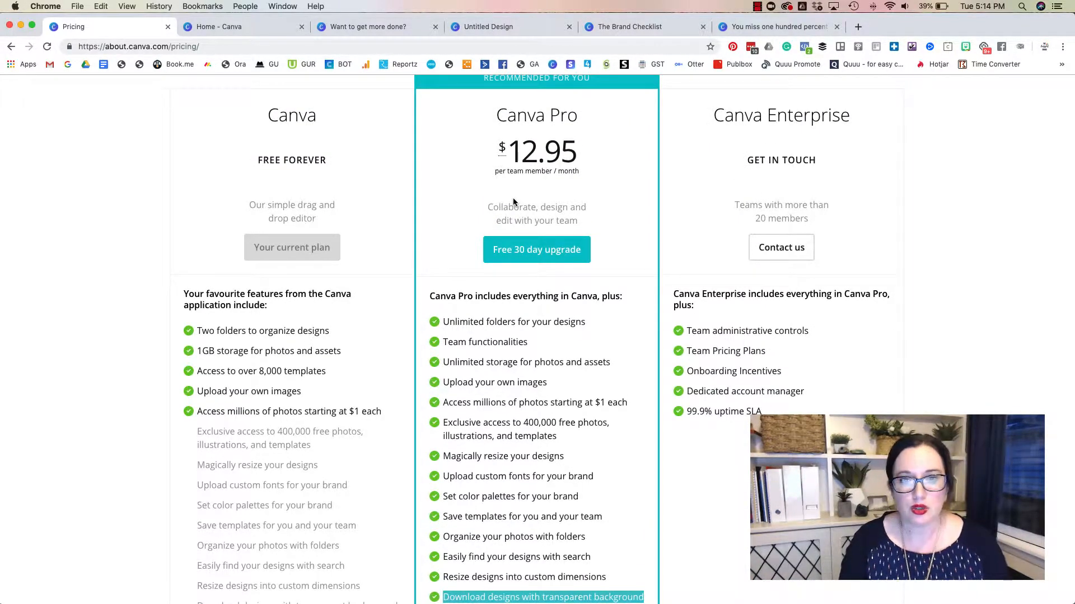
scroll(661, 459, up, 1)
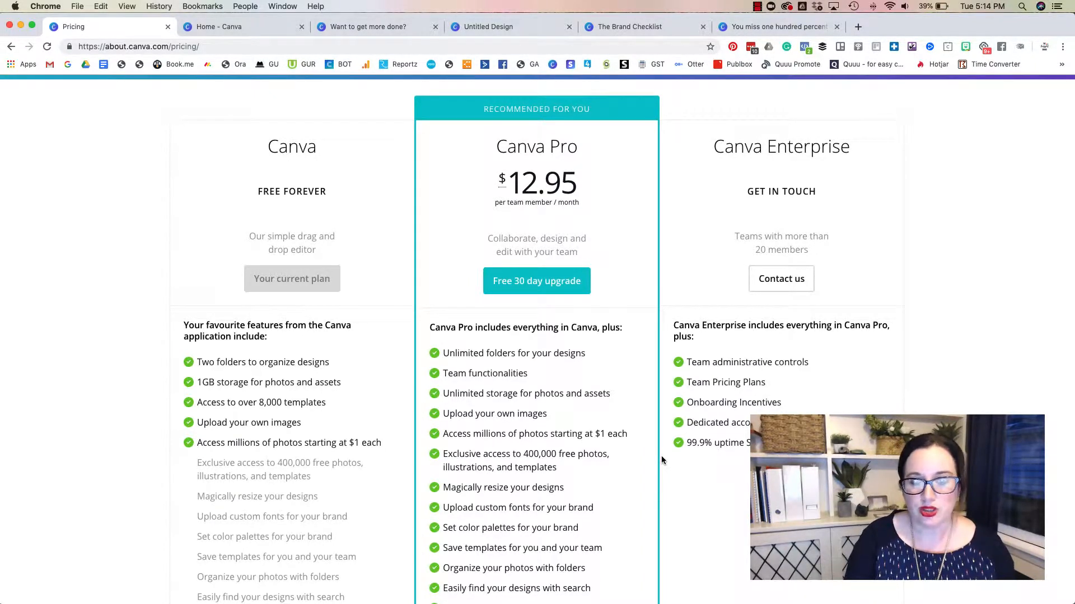
Go to the Canva home page and browse the design types offered for creating a design, ending back at the first ones.
click(226, 28)
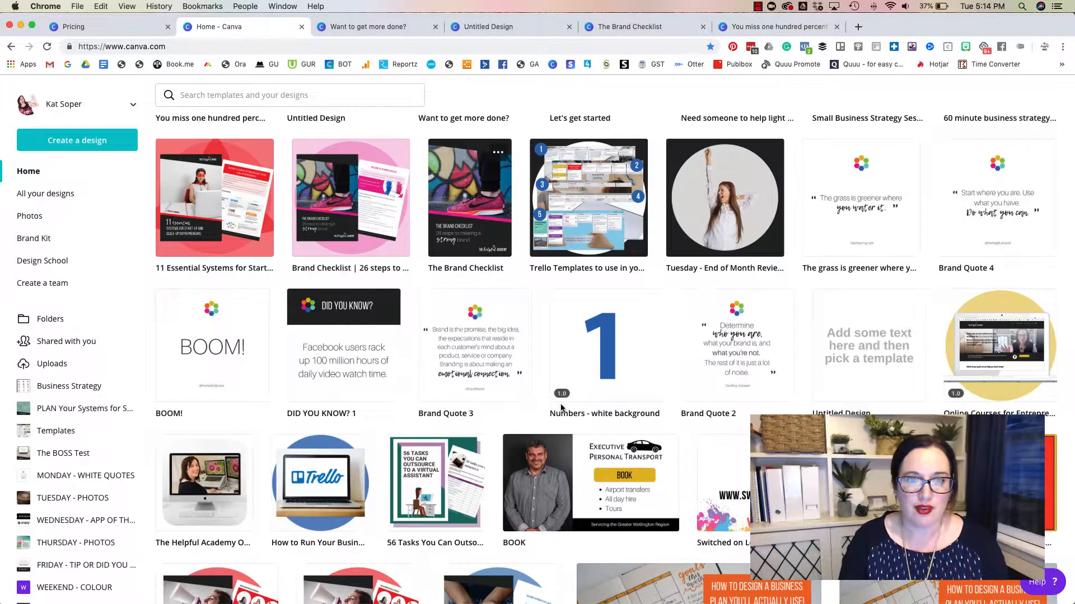
scroll(562, 407, up, 6)
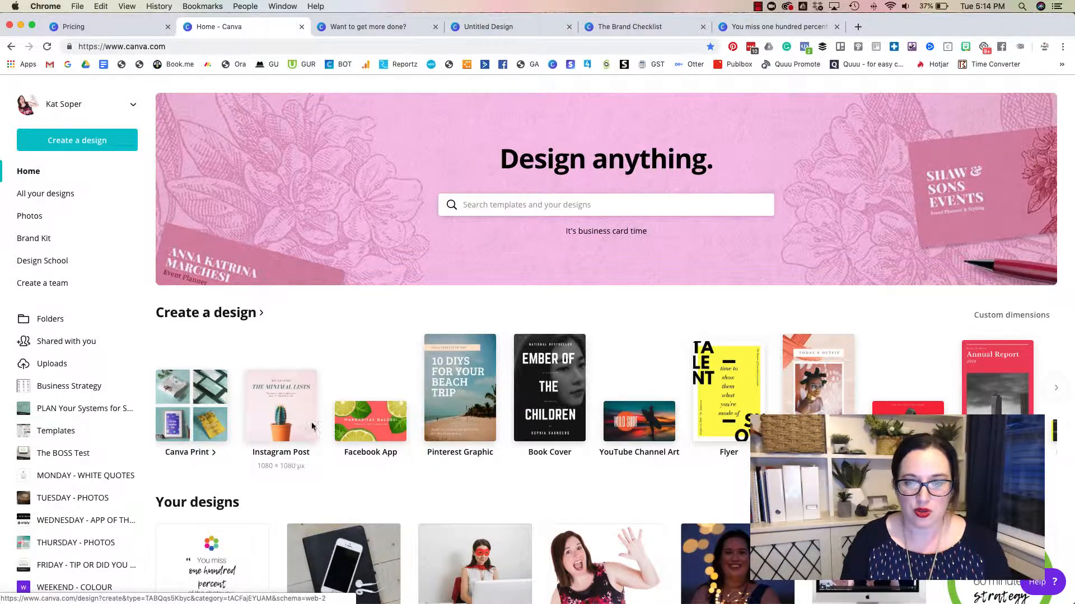
click(1056, 389)
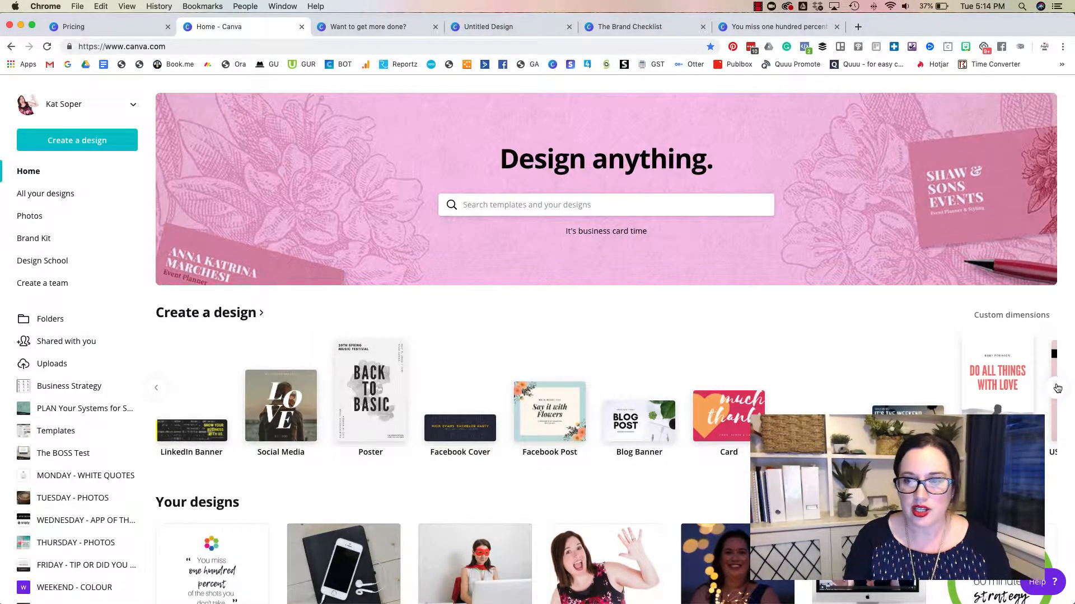
click(1057, 388)
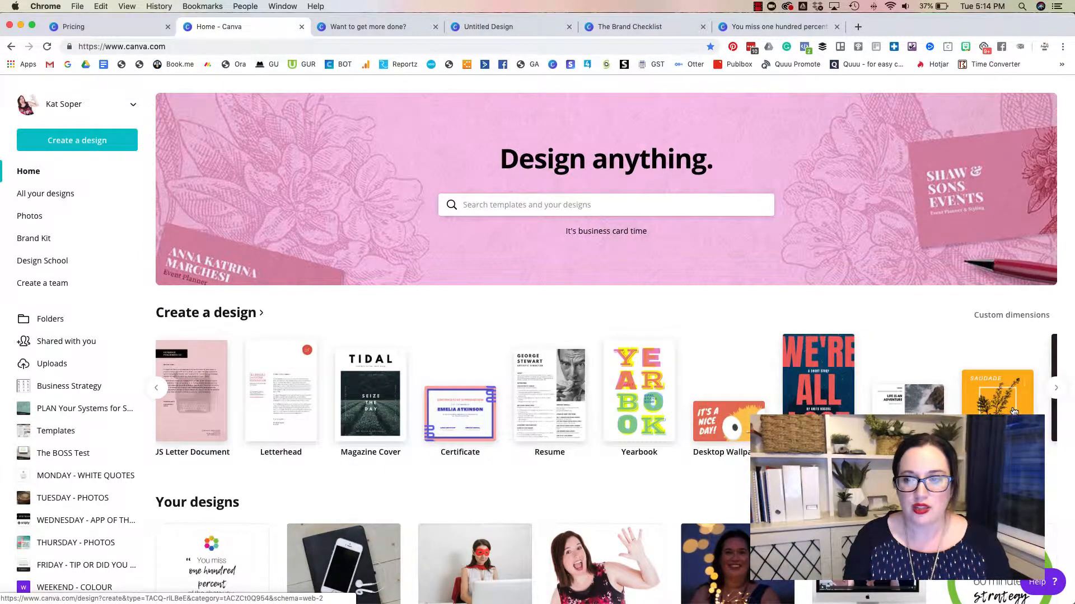
click(157, 389)
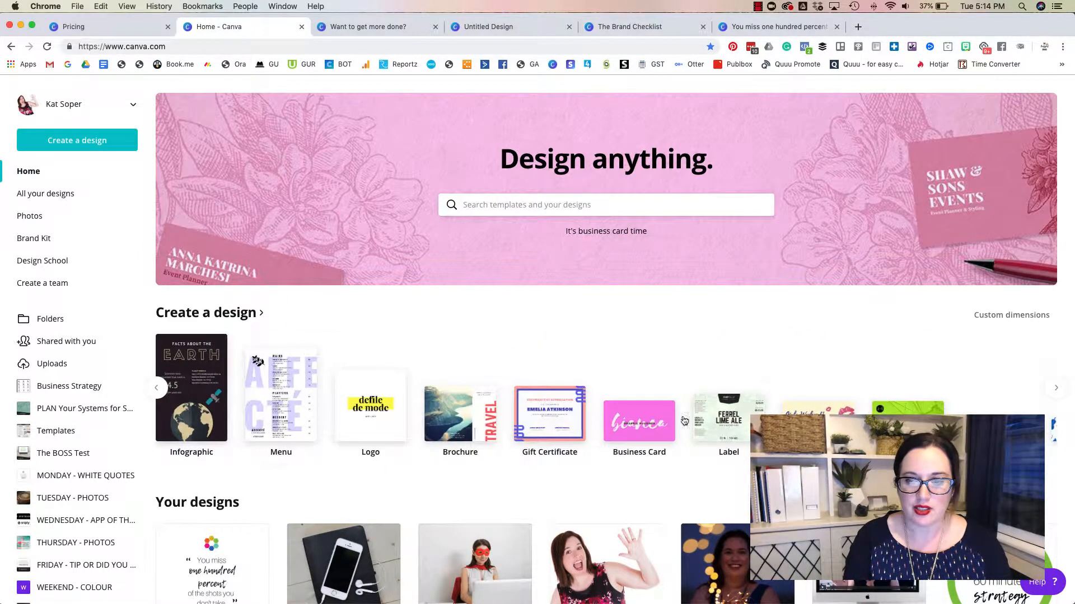
click(156, 388)
click(157, 389)
click(156, 388)
click(157, 388)
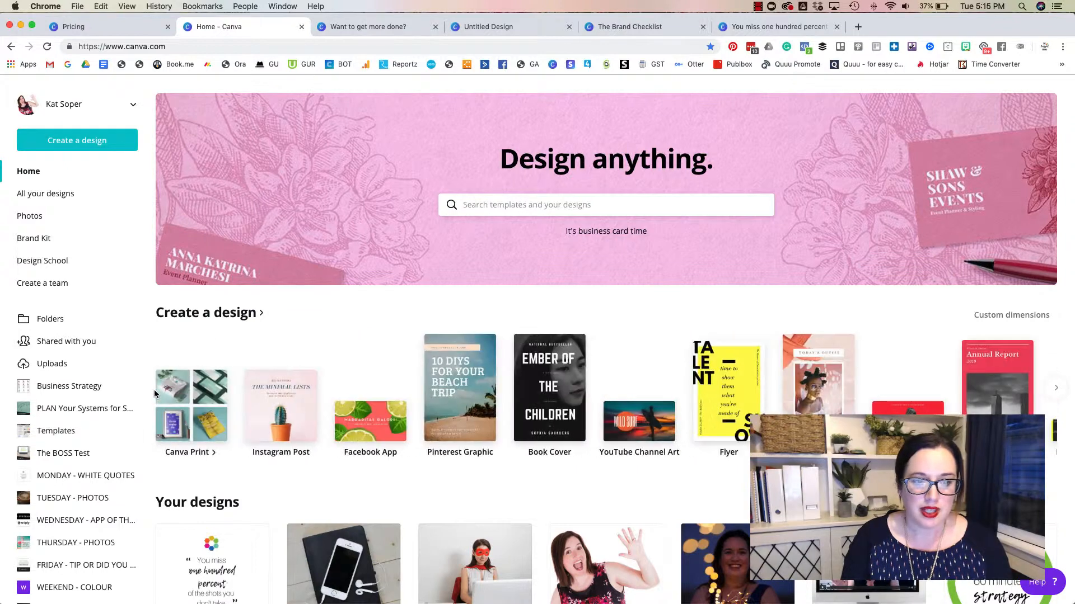
Create an Instagram Post design and delete its placeholder text.
click(284, 423)
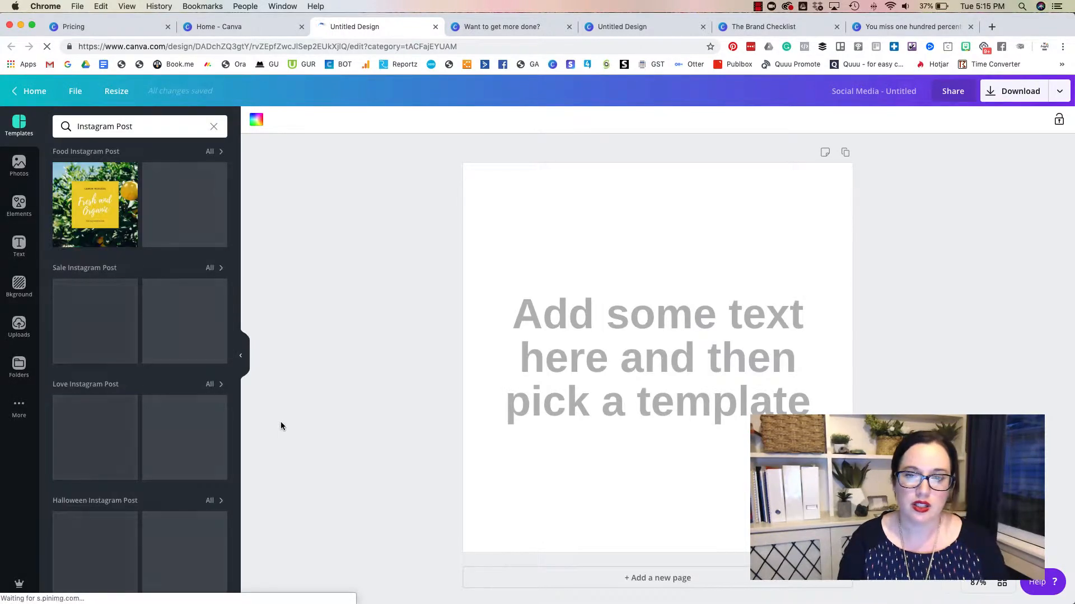
click(716, 399)
key(Delete)
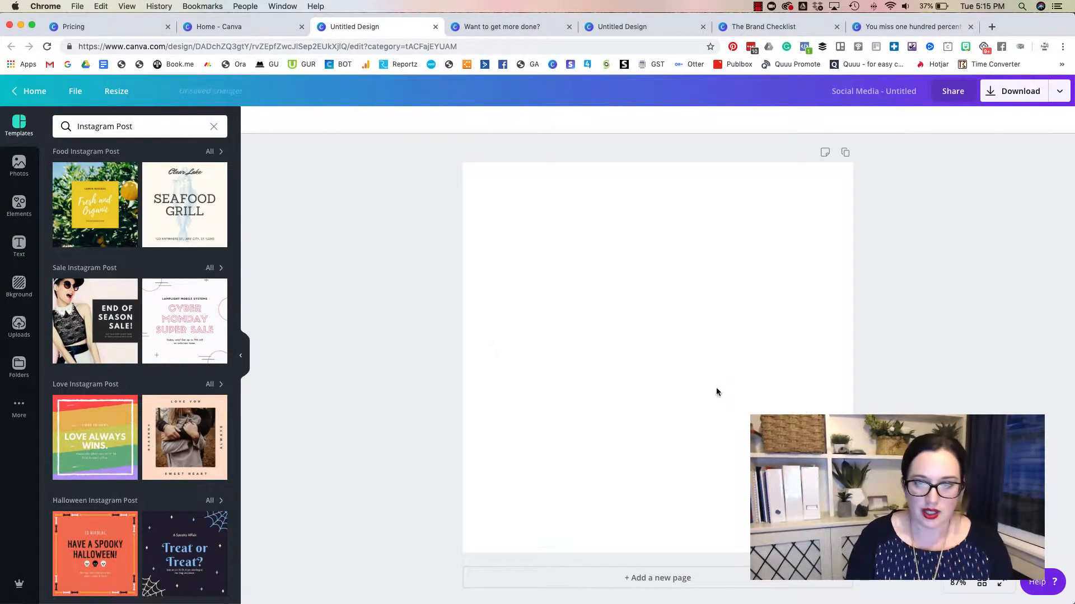
Try the "Spring Fling Sale" and "Happy Mother's Day!" templates on the blank Instagram post, settling on the "Here's to you, Mom!" template.
scroll(137, 456, down, 4)
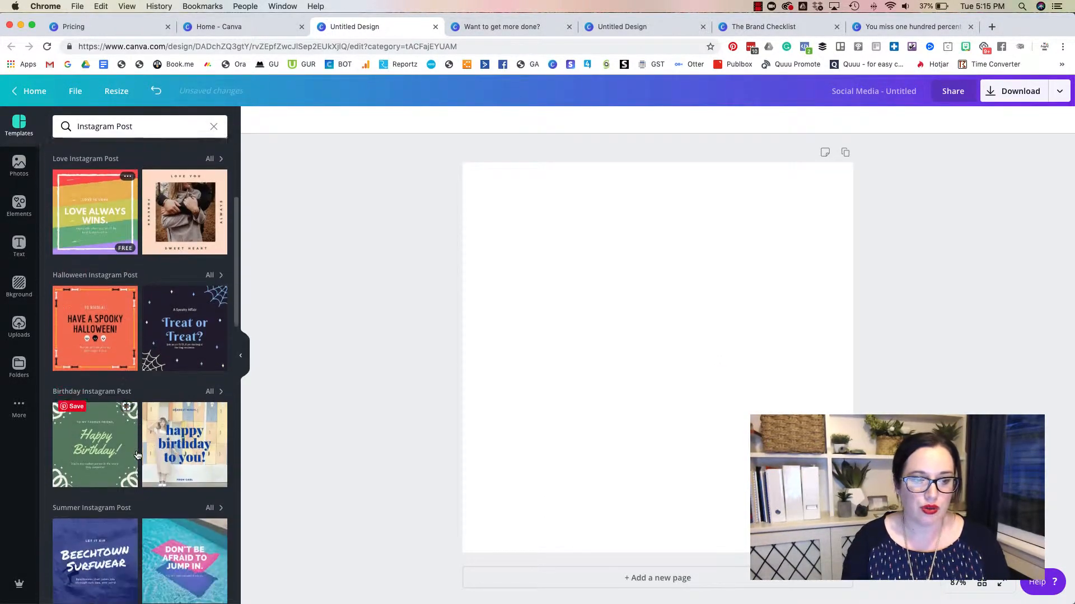
scroll(137, 456, down, 10)
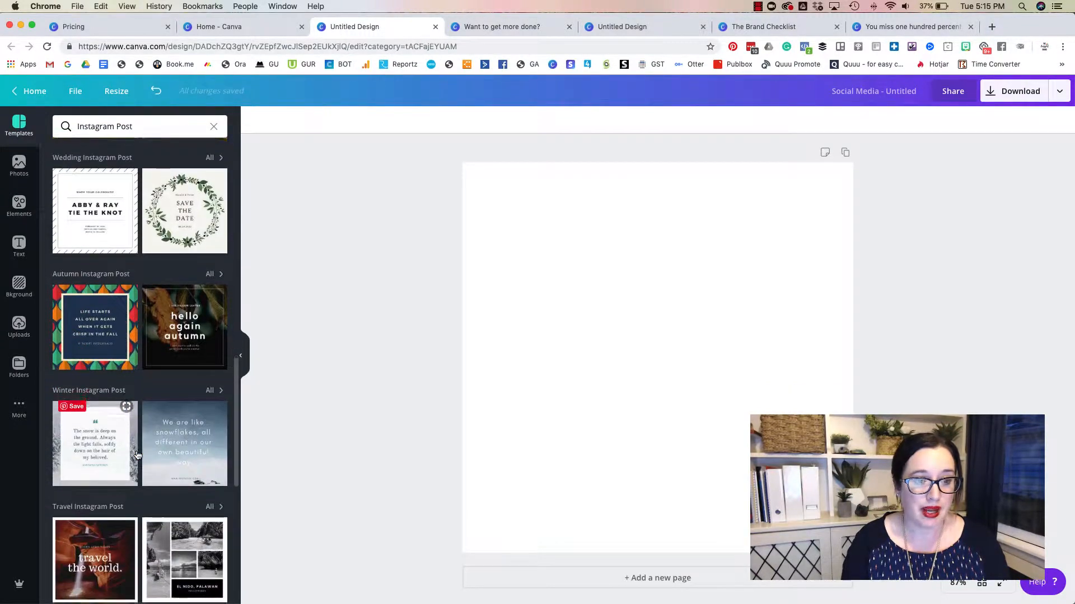
scroll(137, 456, down, 4)
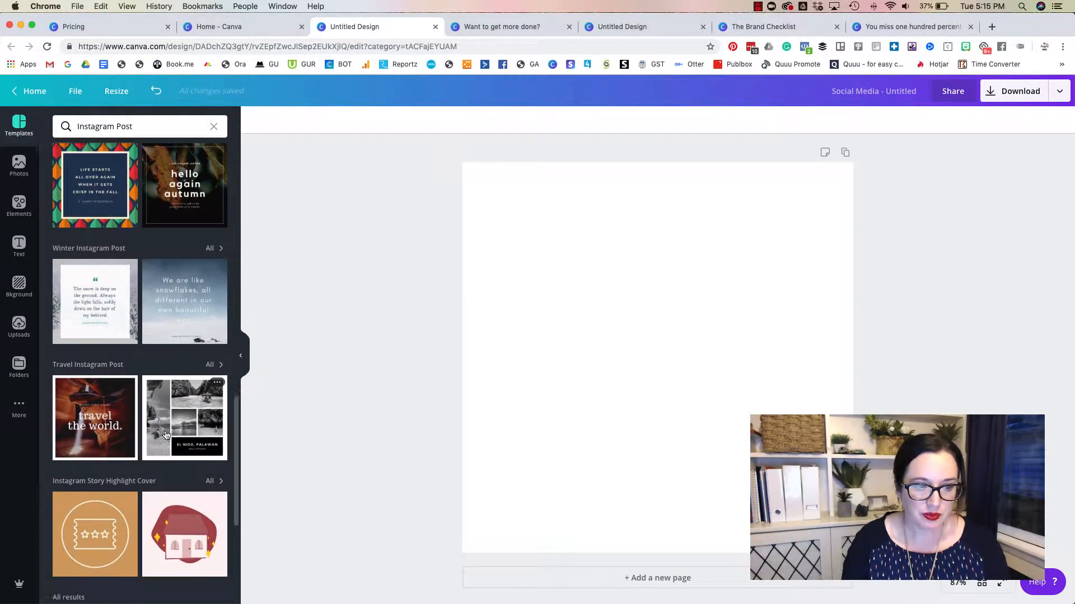
scroll(166, 435, down, 4)
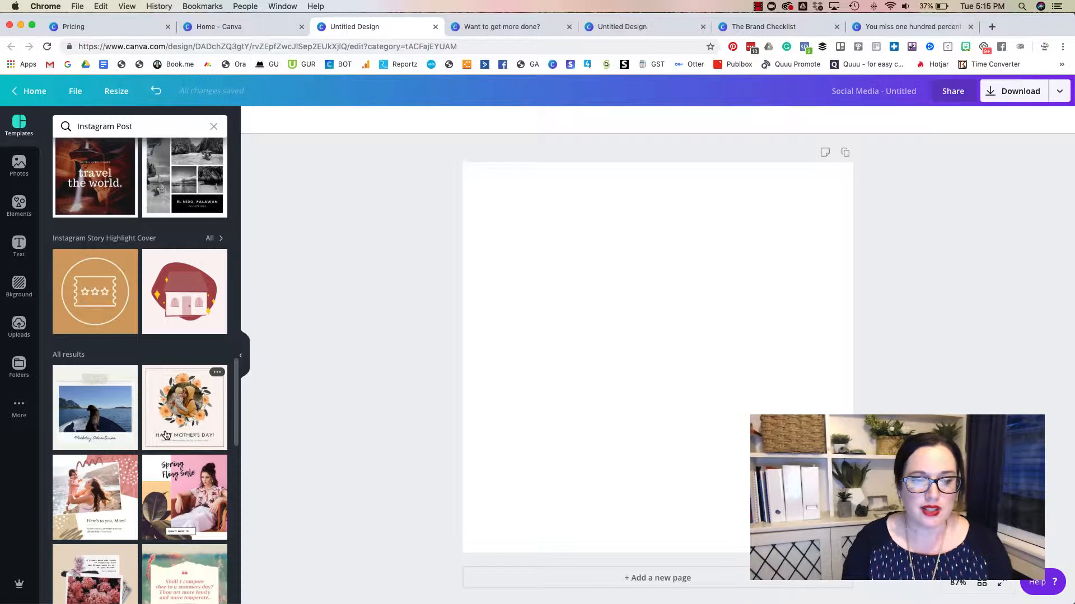
click(177, 518)
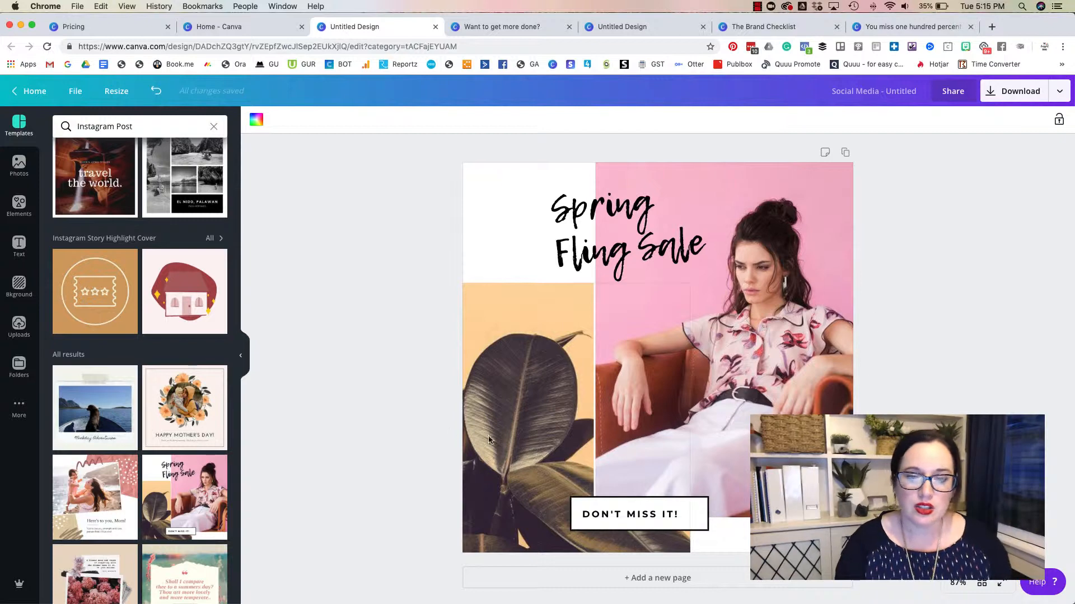
click(188, 425)
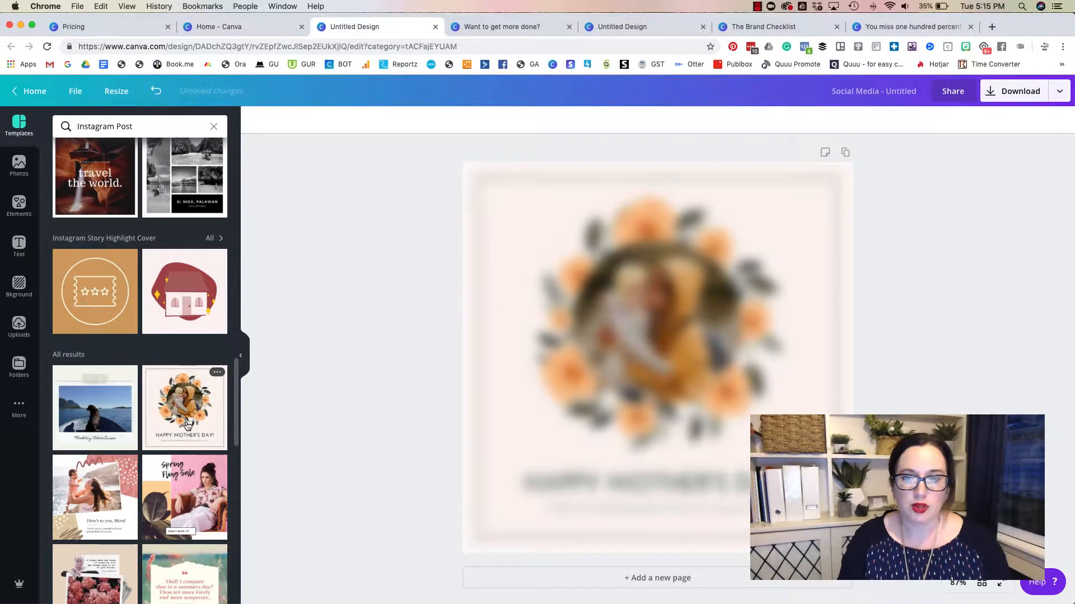
click(93, 502)
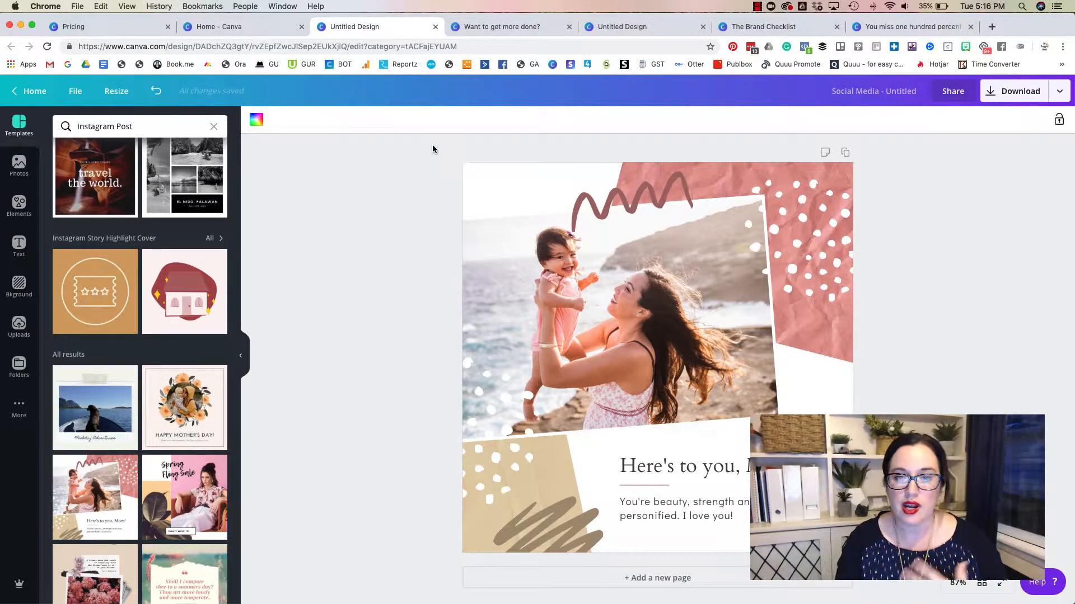
Open the "You miss one hundred percent" quote from the existing designs and examine the brand fonts available for its text.
click(245, 29)
scroll(652, 466, down, 6)
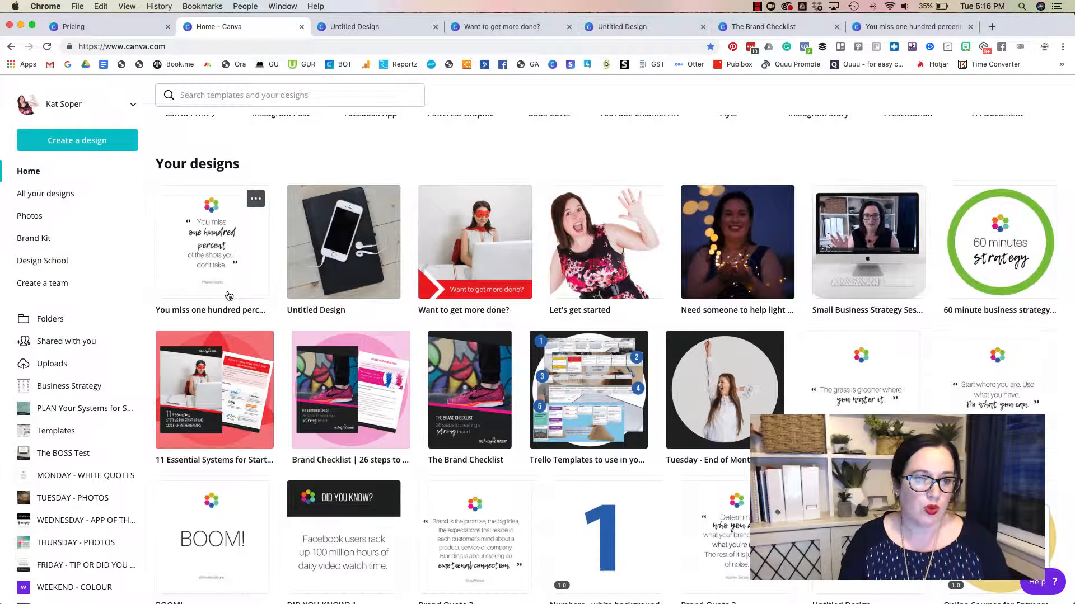
scroll(229, 296, down, 1)
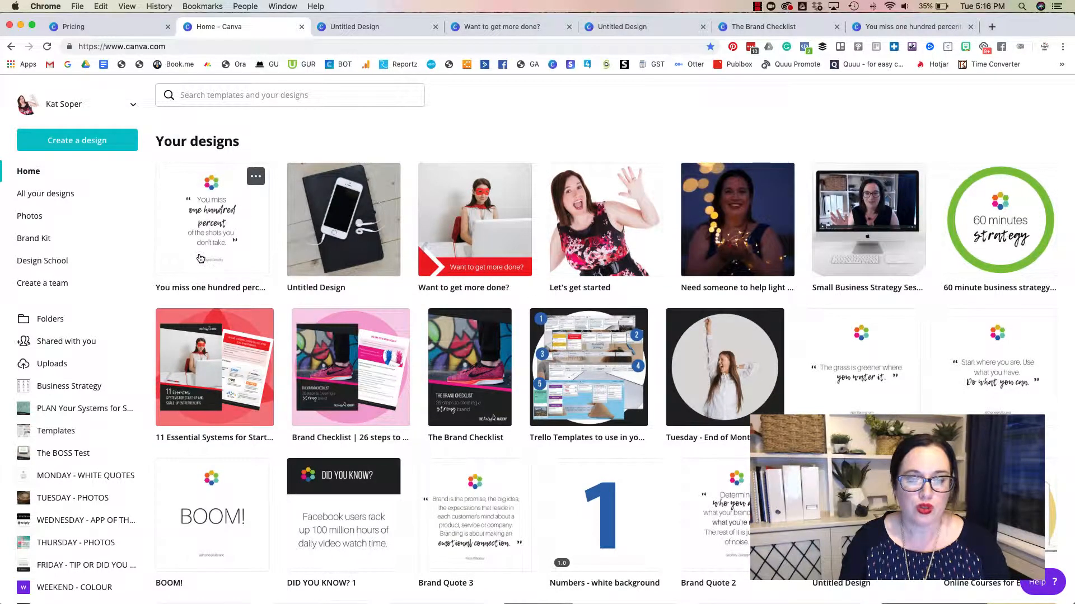
click(189, 256)
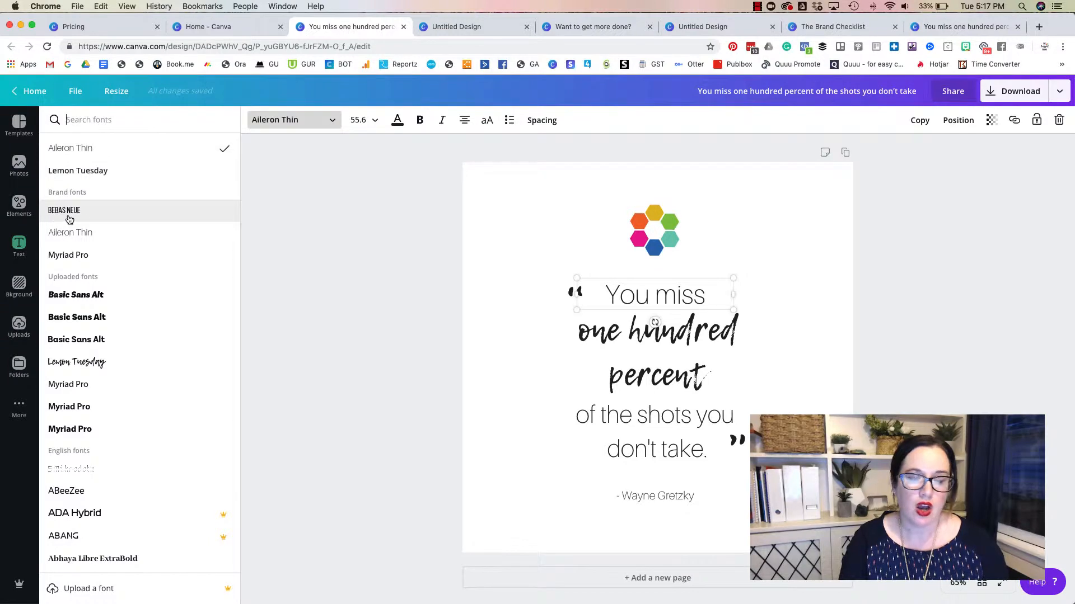
click(88, 239)
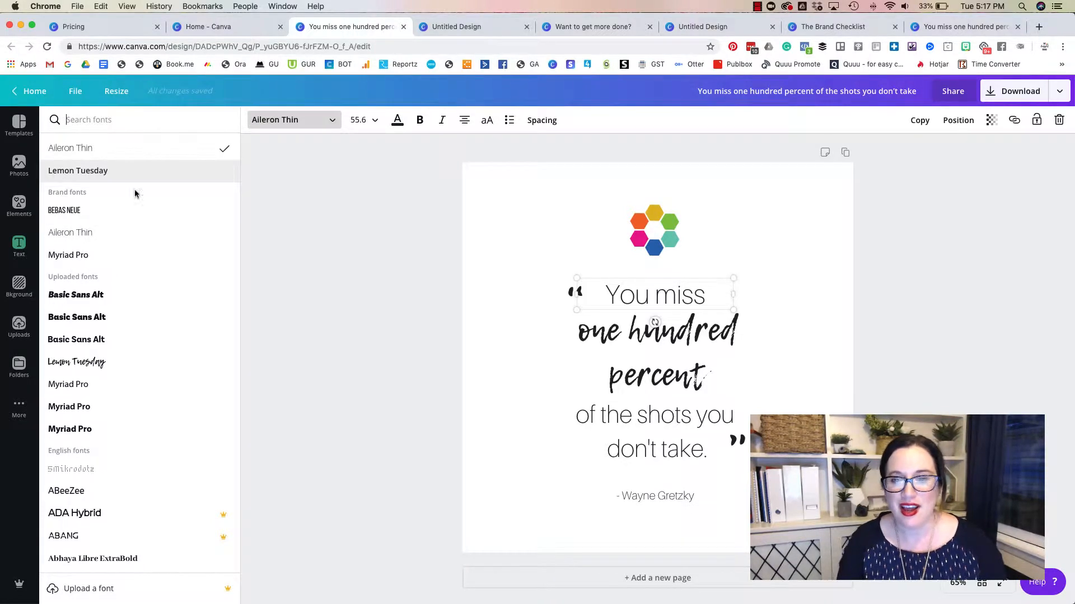
click(601, 344)
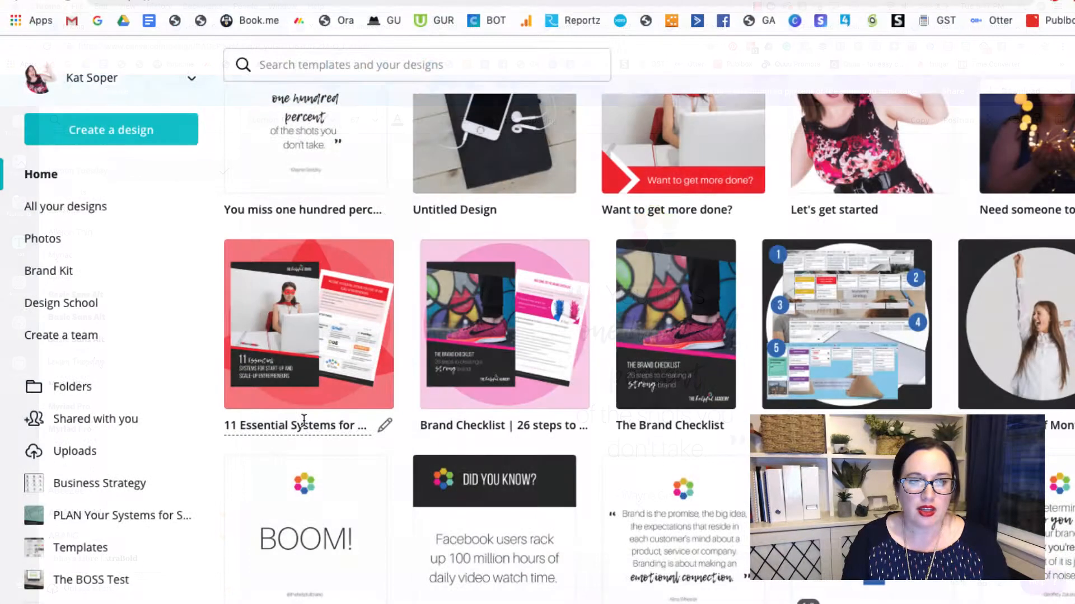
mouse_move(327, 344)
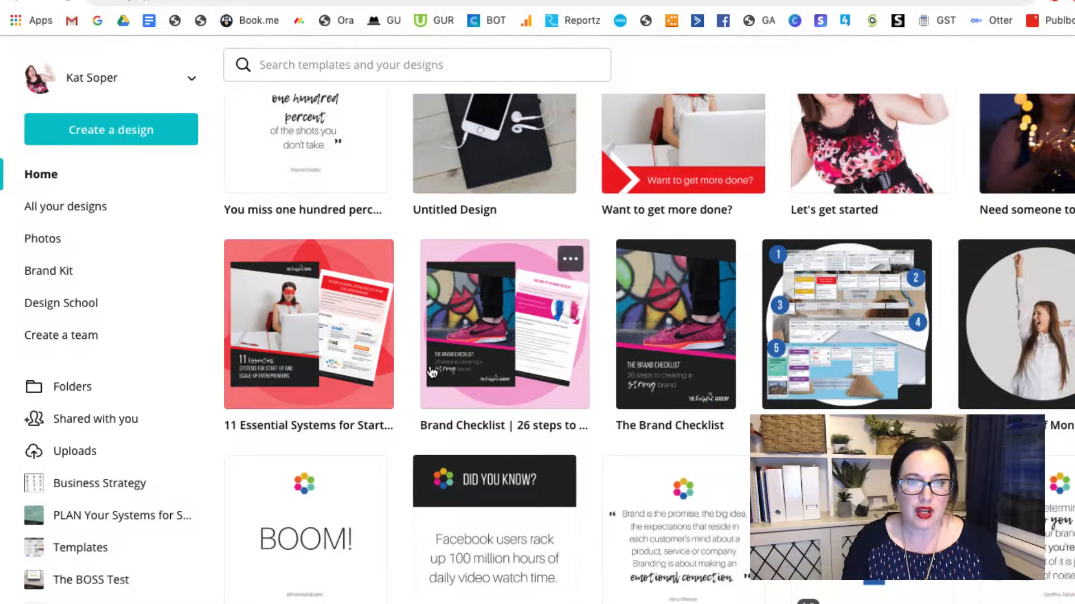
mouse_move(476, 361)
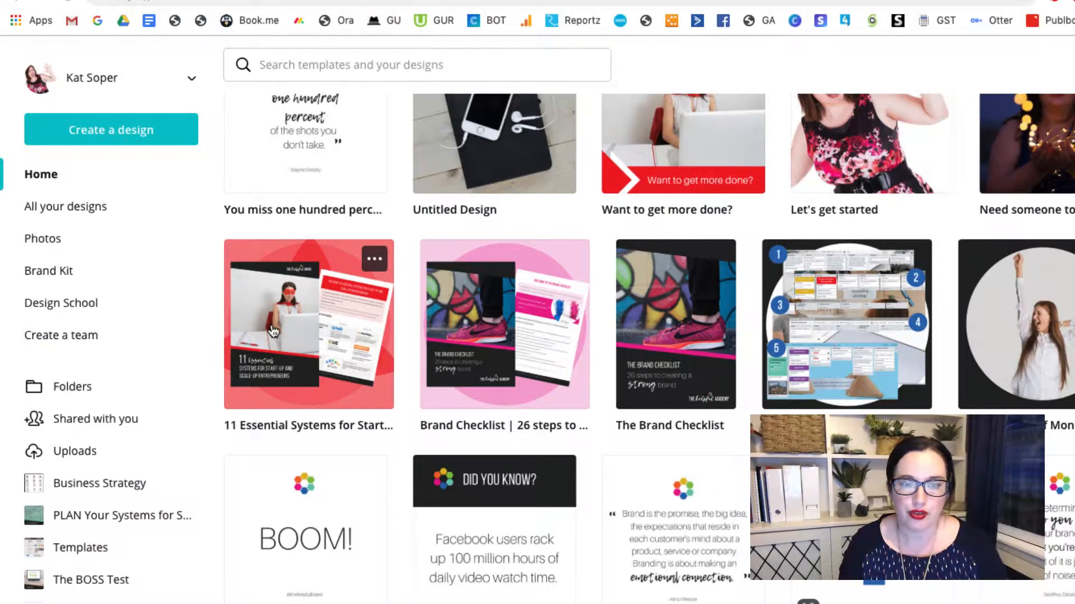
scroll(744, 446, down, 1)
scroll(743, 445, up, 2)
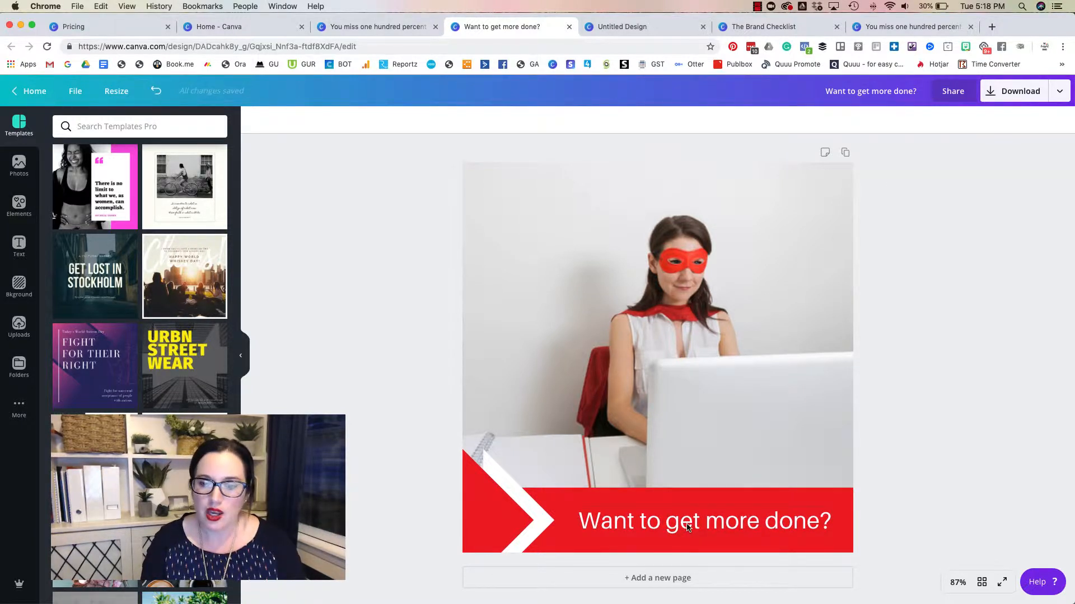
Test lower and farther-right placements of the "Want to get more done?" text, finally centring it in the red banner beside the white arrow.
drag(687, 528, 689, 536)
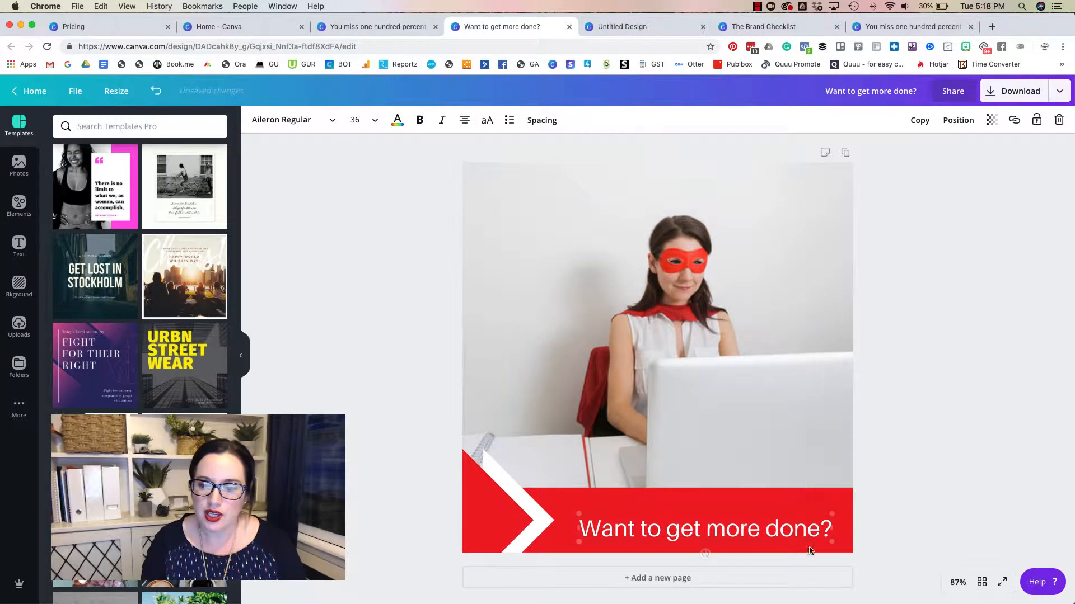
click(953, 528)
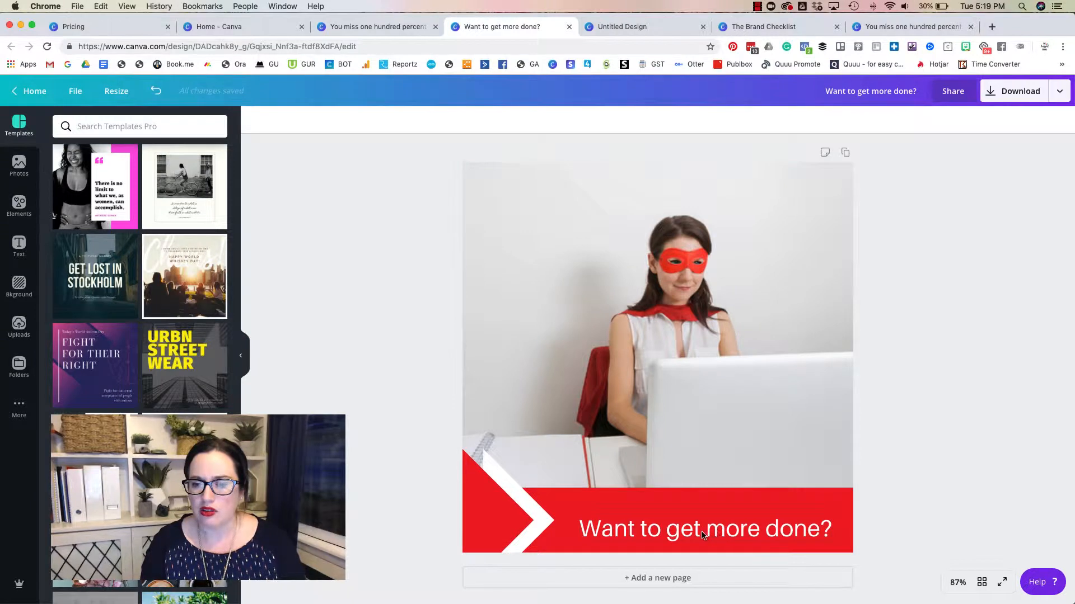
drag(699, 534, 693, 526)
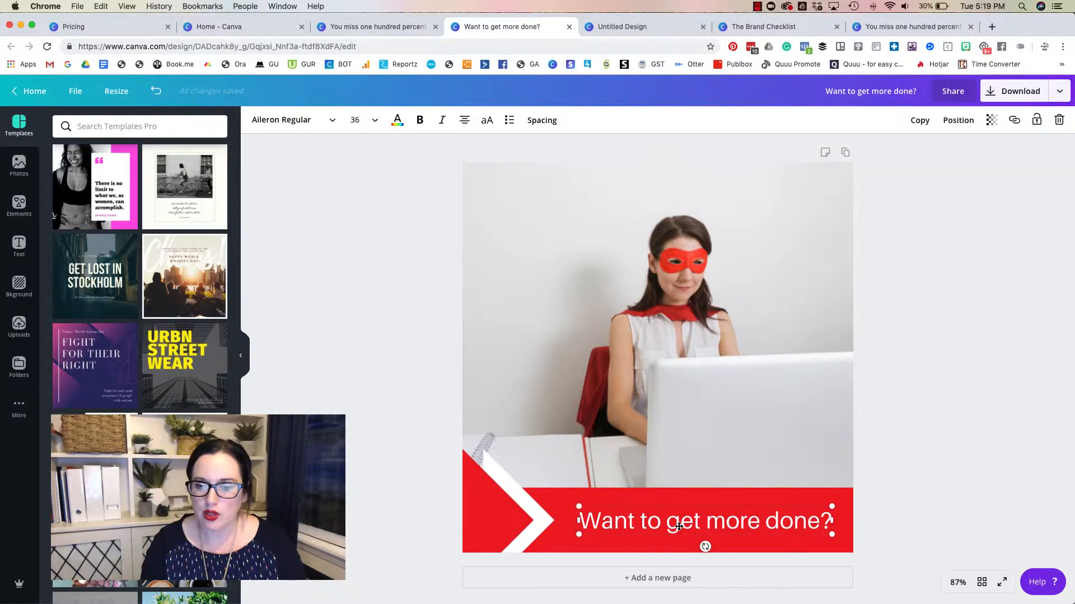
drag(679, 525, 694, 524)
click(973, 568)
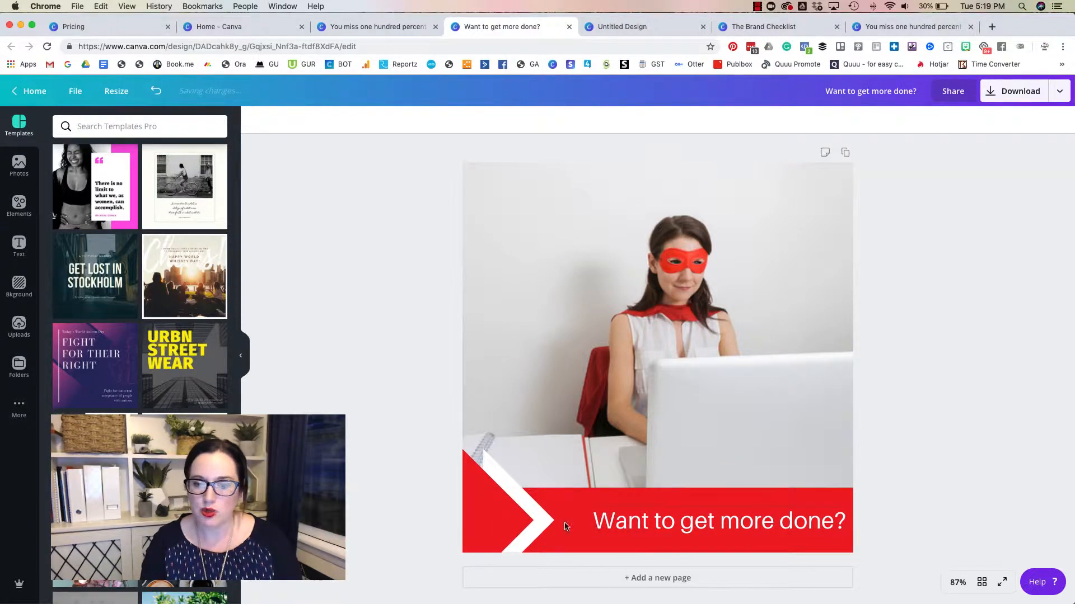
drag(633, 529, 630, 526)
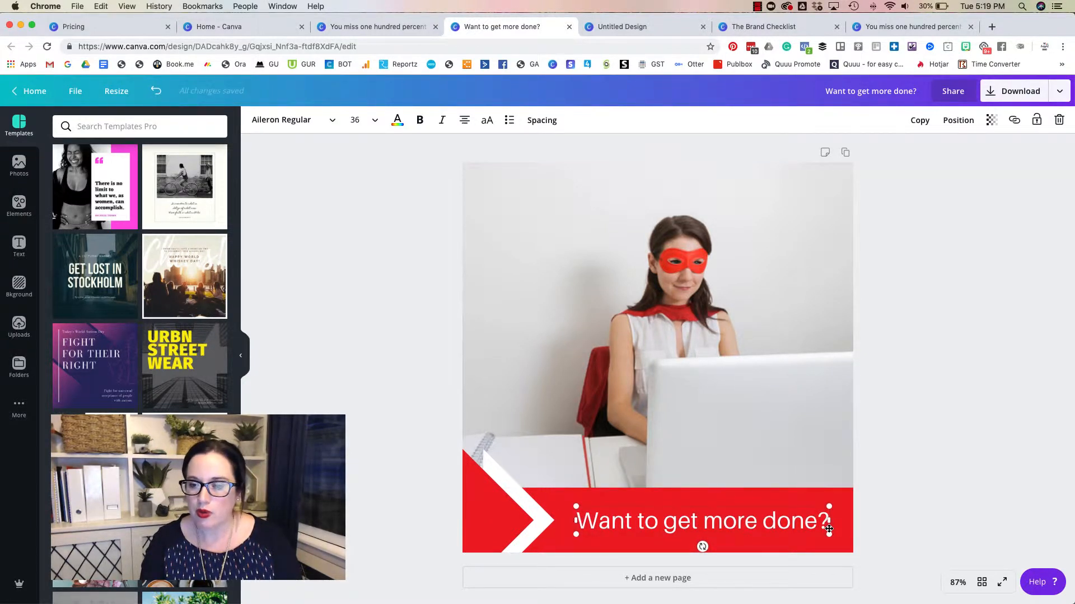
click(919, 512)
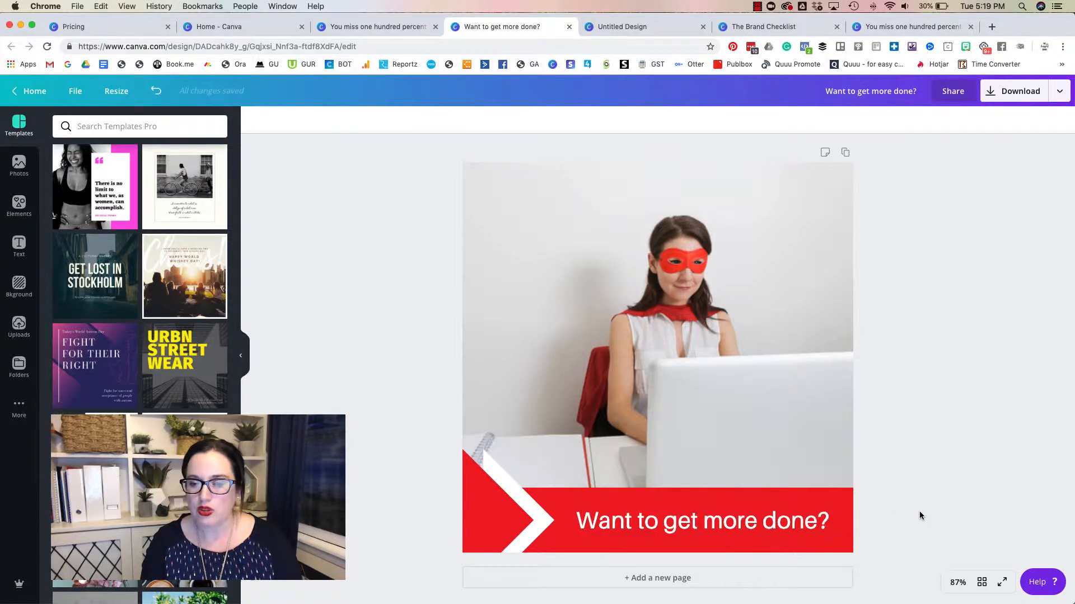
Switch to the untitled "We like you. Too :)" social media design and delete The Helpful Academy logo from its lower-right corner.
click(647, 28)
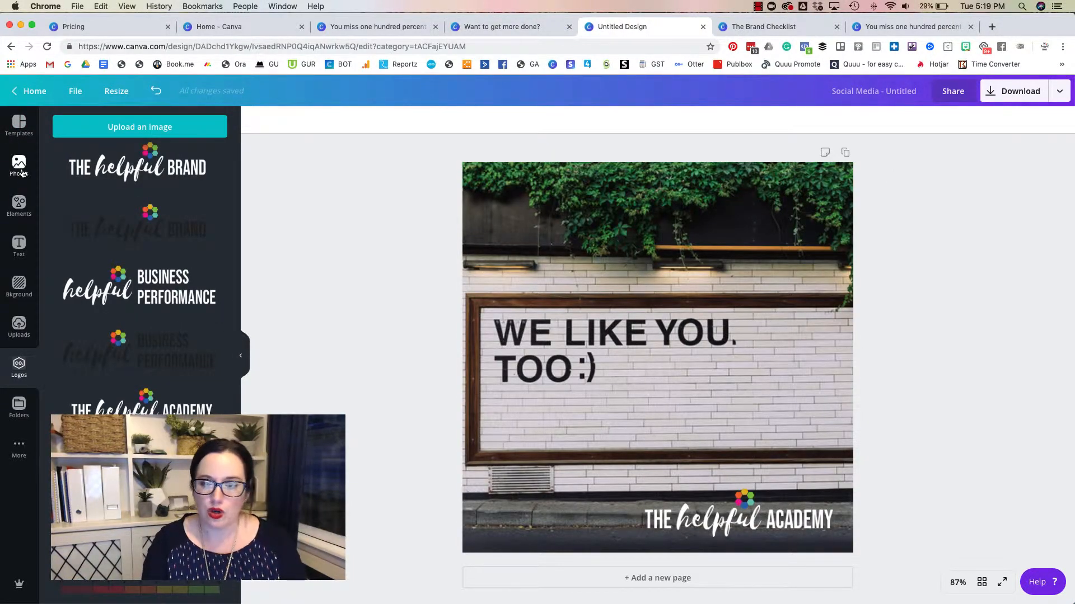
click(556, 463)
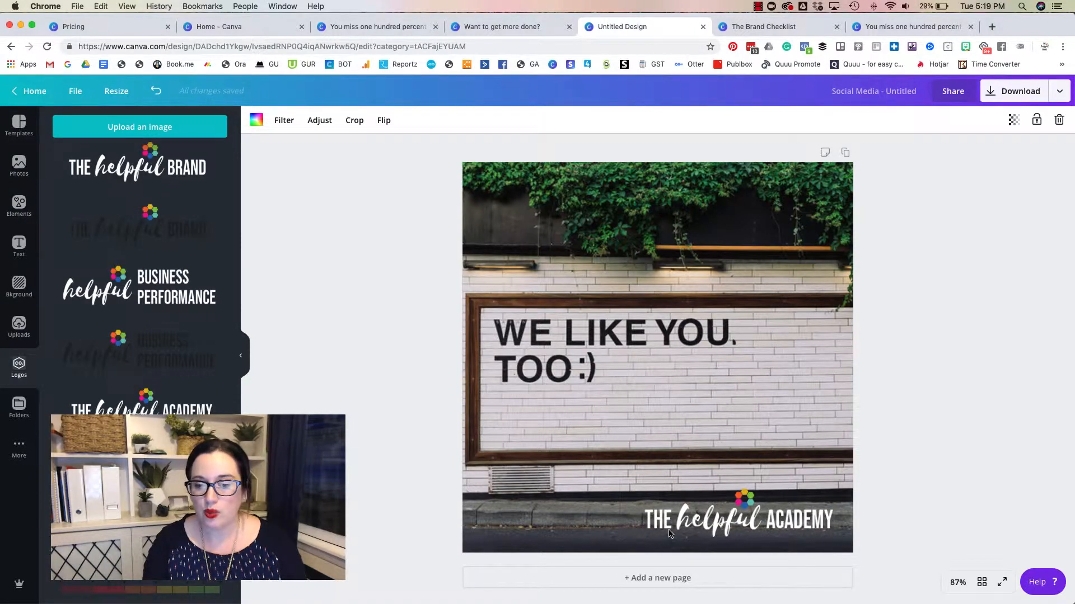
click(897, 175)
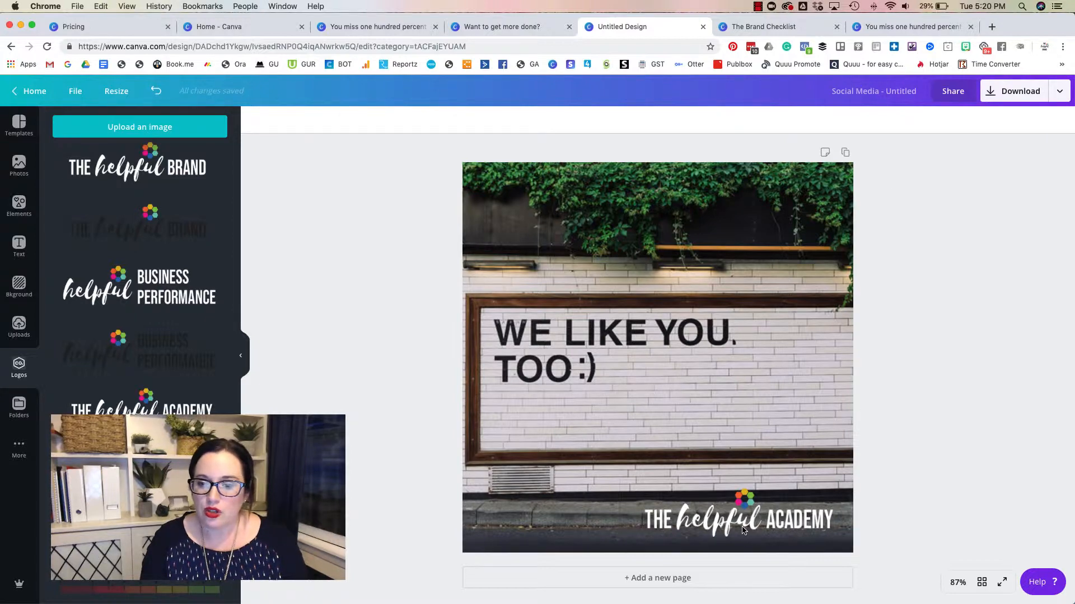
click(744, 530)
key(Delete)
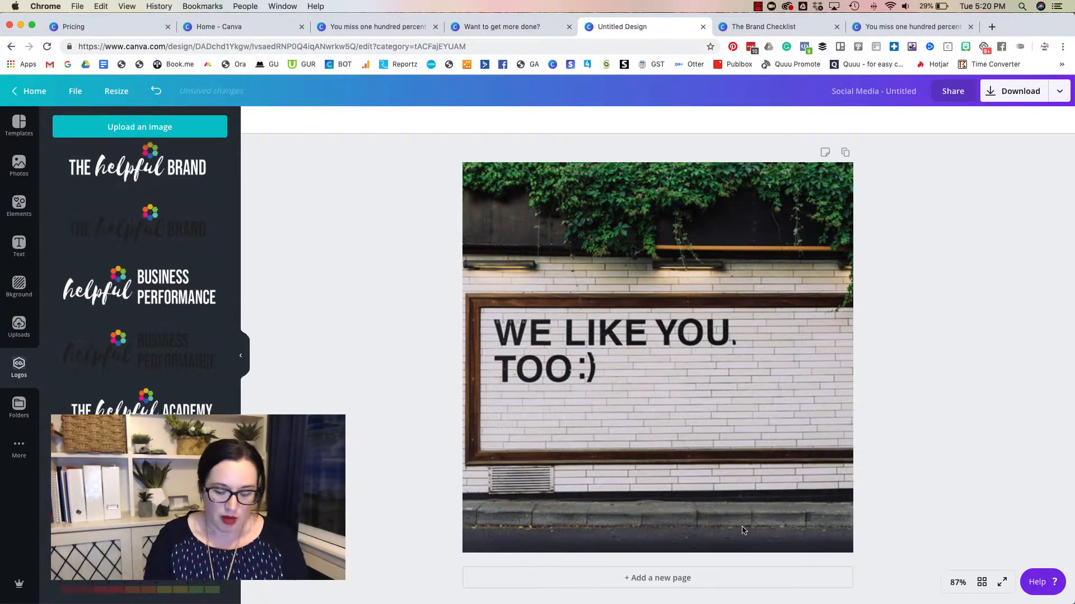
Try the dark version of The Helpful Brand logo over the pavement and on the white brick wall, and delete it.
click(151, 231)
drag(650, 374, 722, 514)
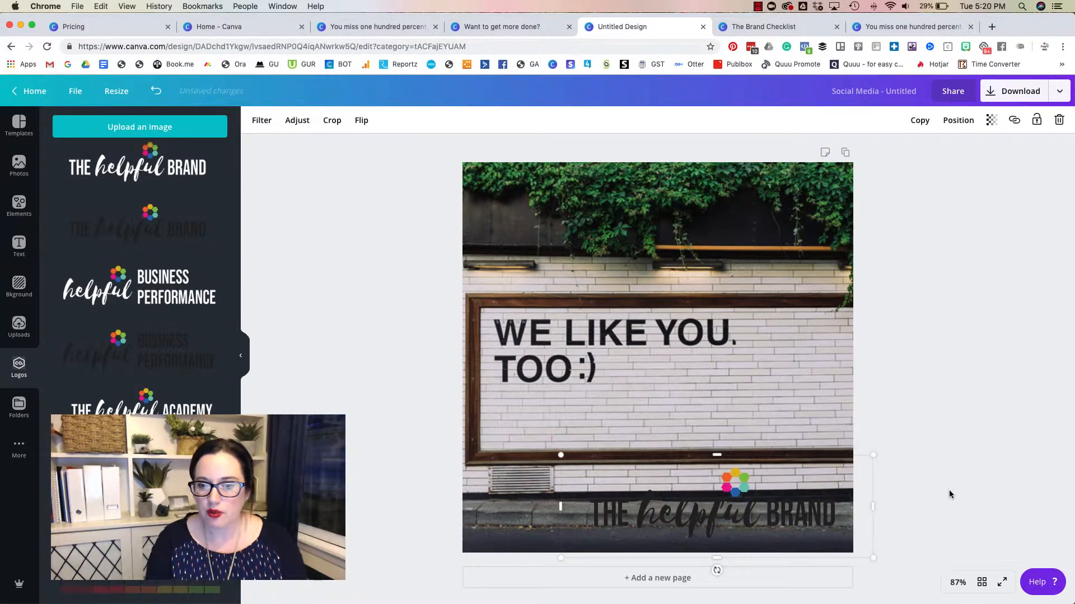
click(910, 505)
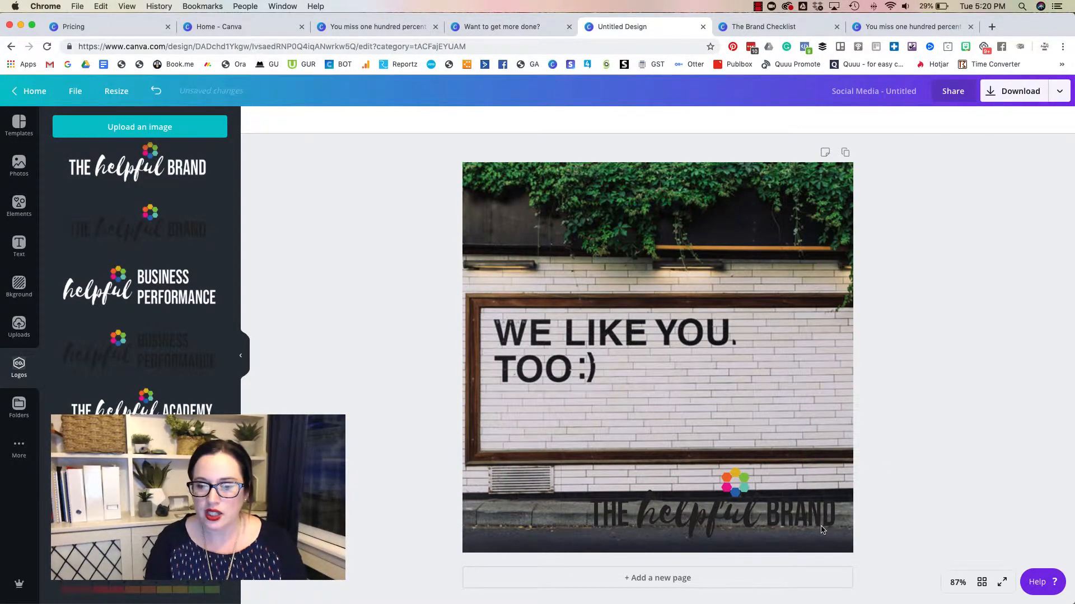
drag(731, 489, 721, 391)
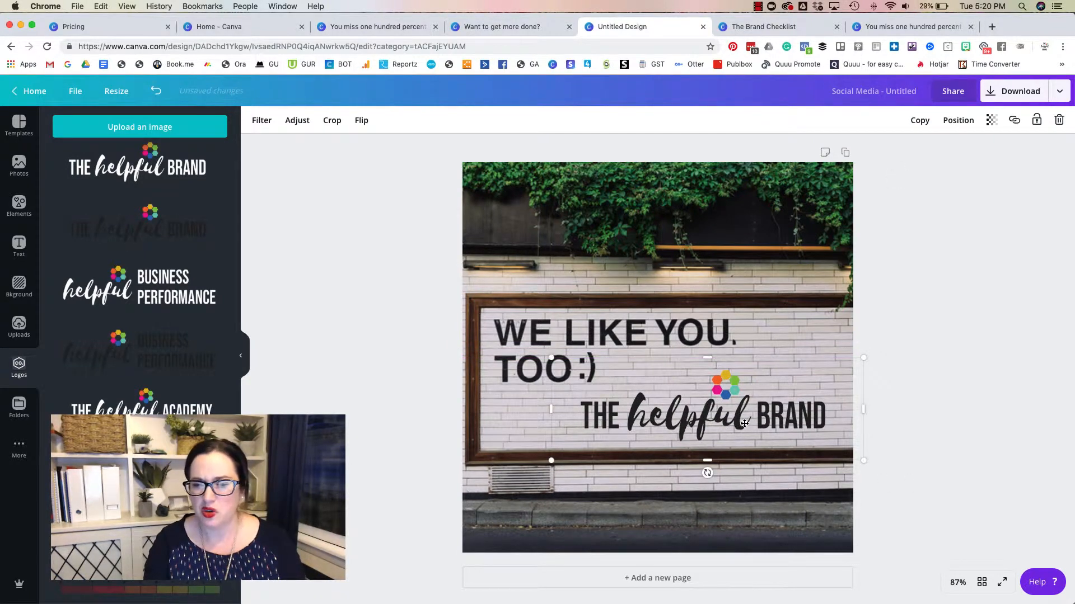
key(Delete)
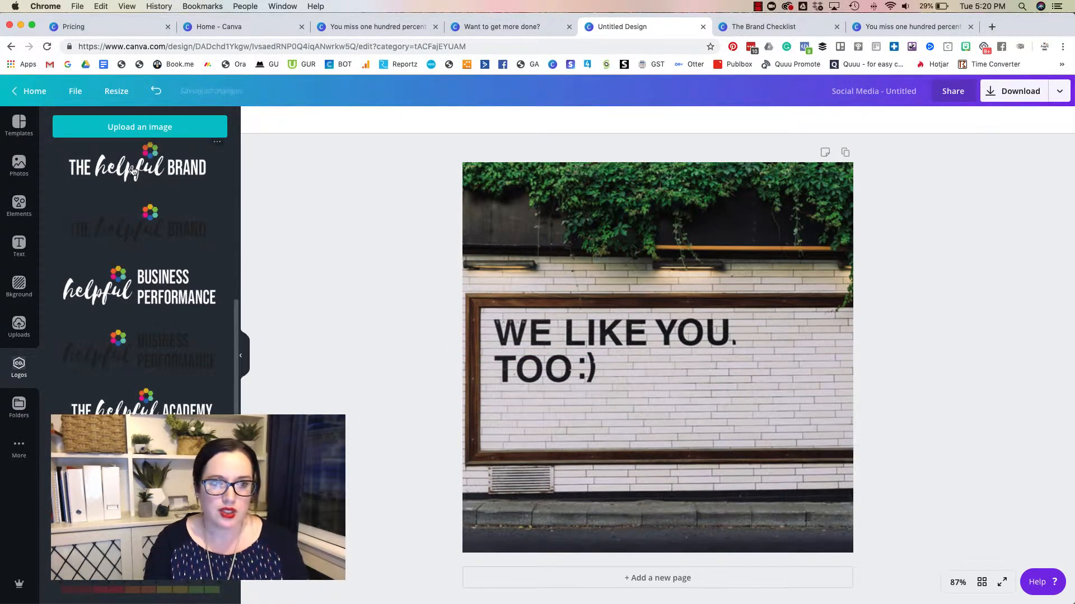
Add the white version of The Helpful Brand logo, scale it to about 487 by 158, and place it in the photo's lower-right corner.
click(134, 168)
drag(689, 374, 729, 515)
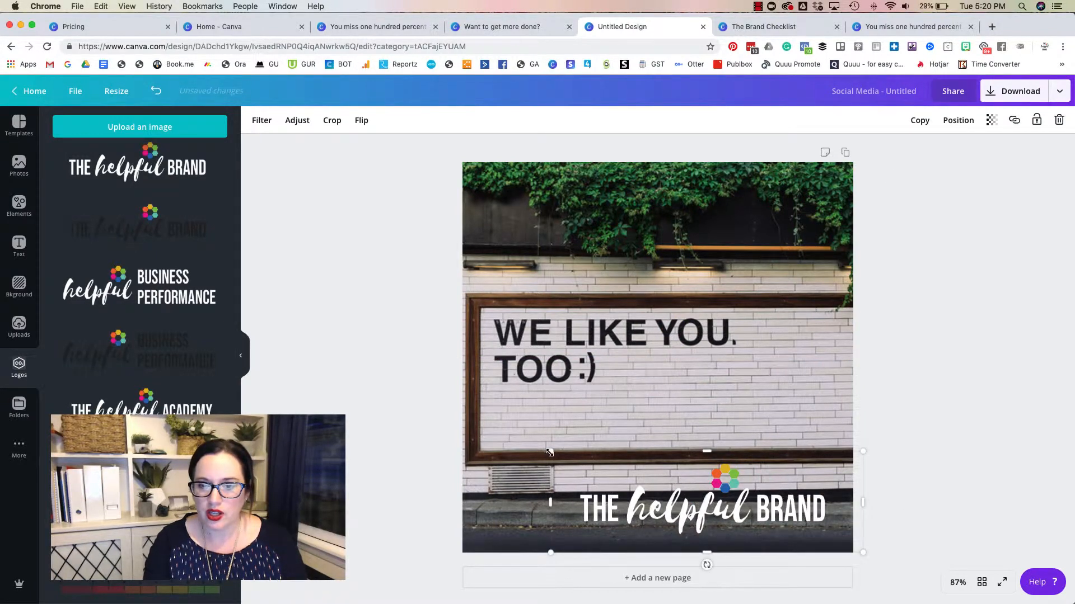
drag(578, 465, 625, 475)
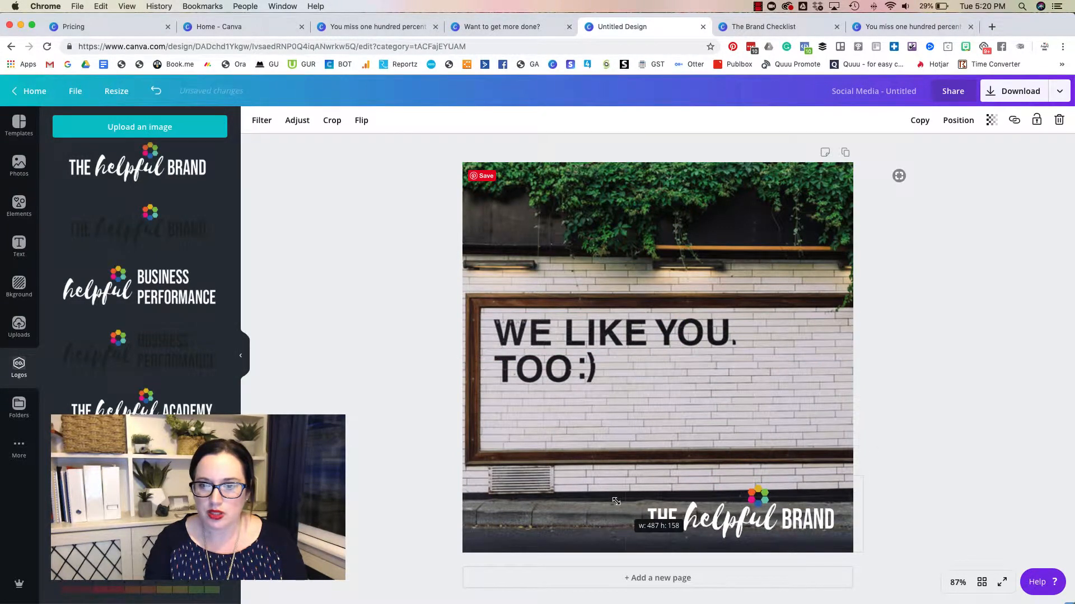
drag(706, 521, 700, 521)
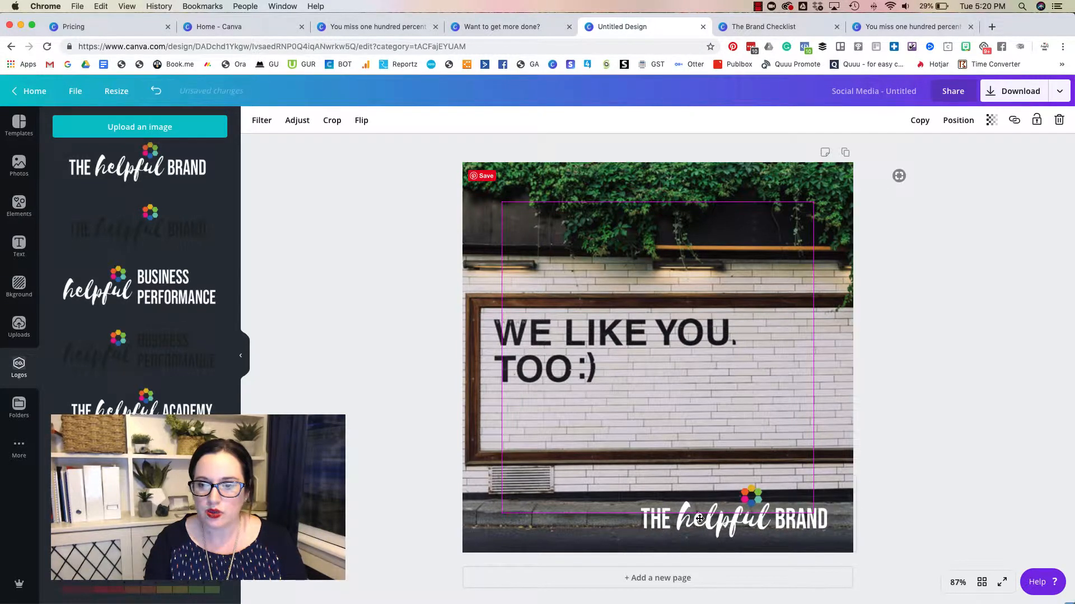
click(890, 525)
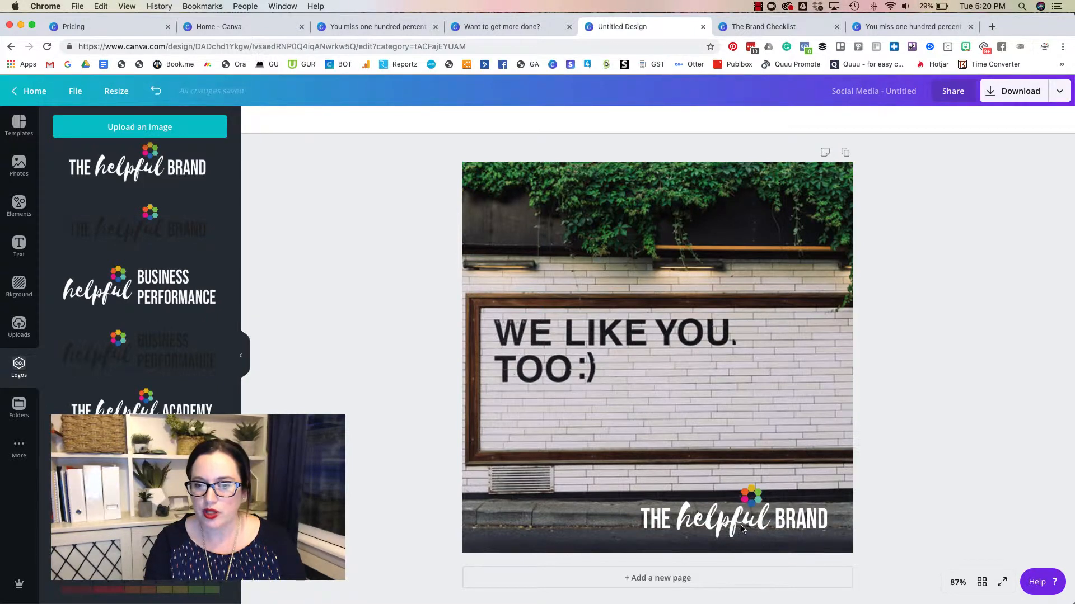
Try the white logo over the ivy in the photo's upper-right area, and undo the move.
drag(751, 522, 746, 217)
click(866, 515)
click(972, 279)
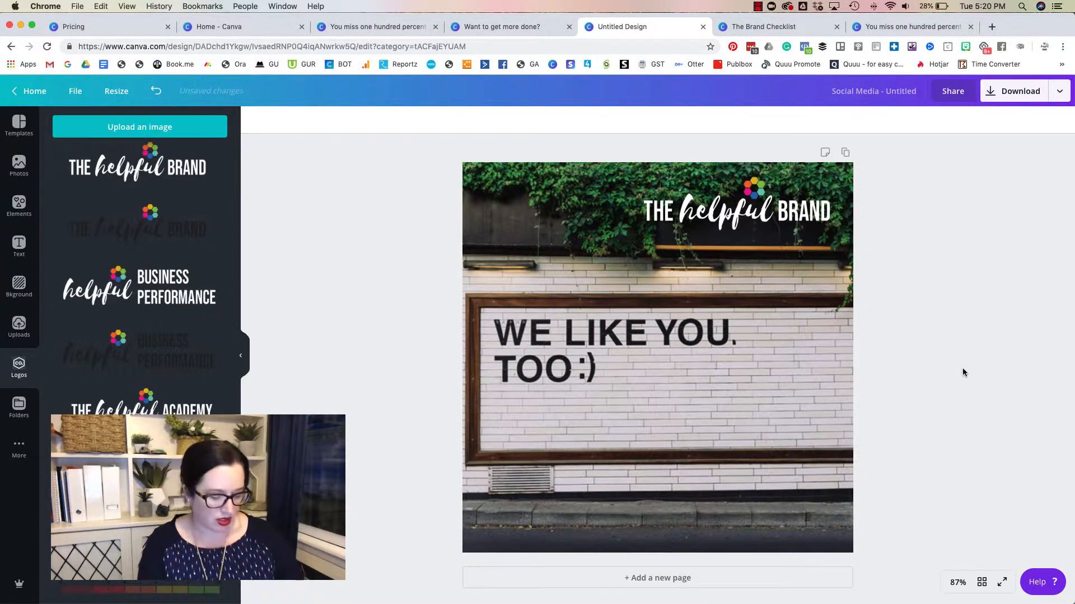
key(super+z)
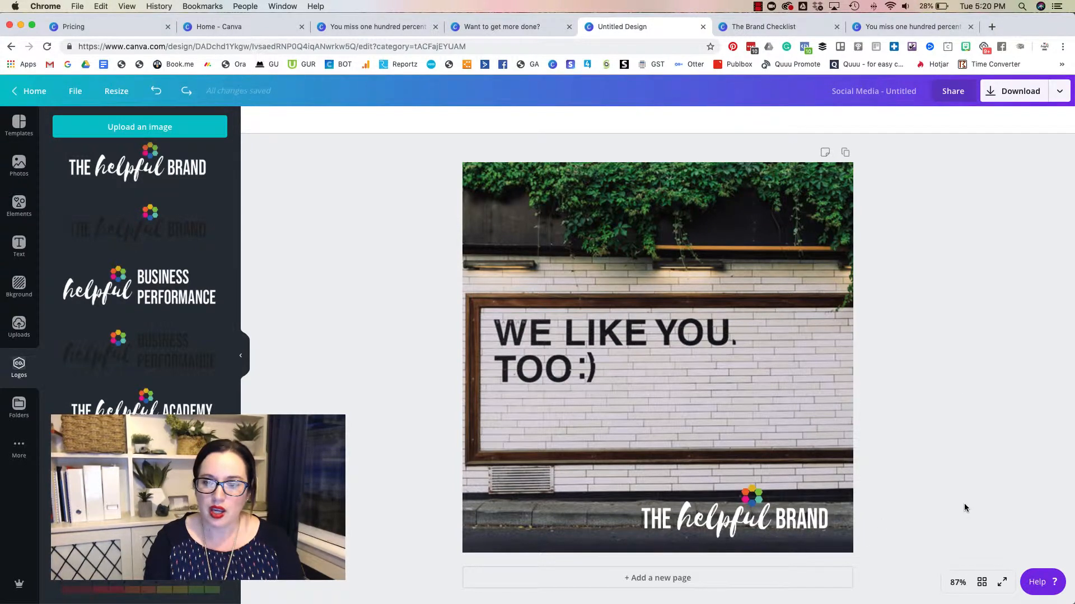
Rename the design as "Name it".
click(905, 92)
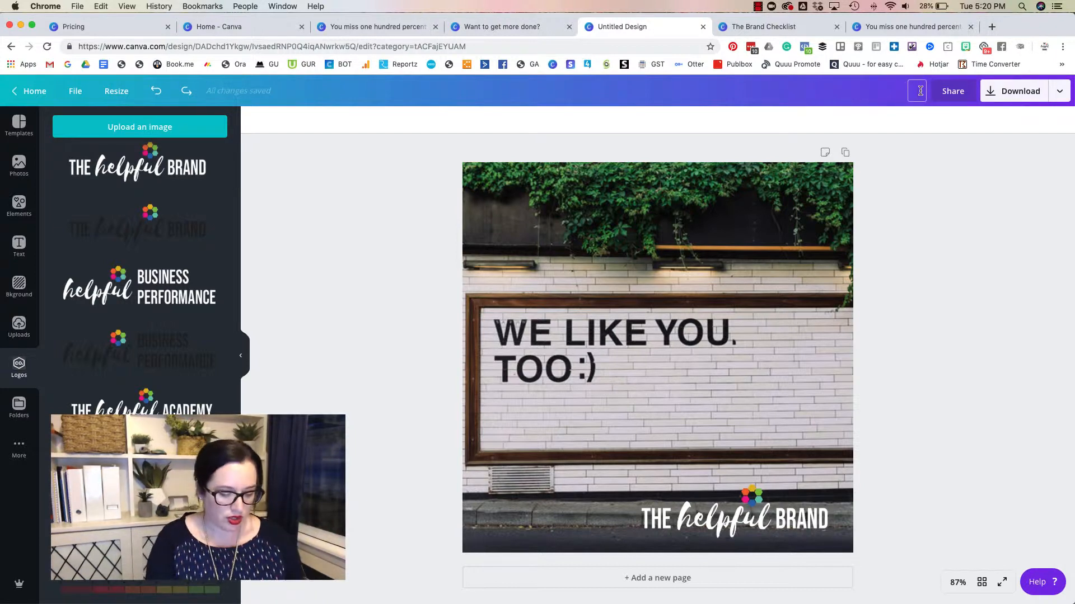
text(Name it)
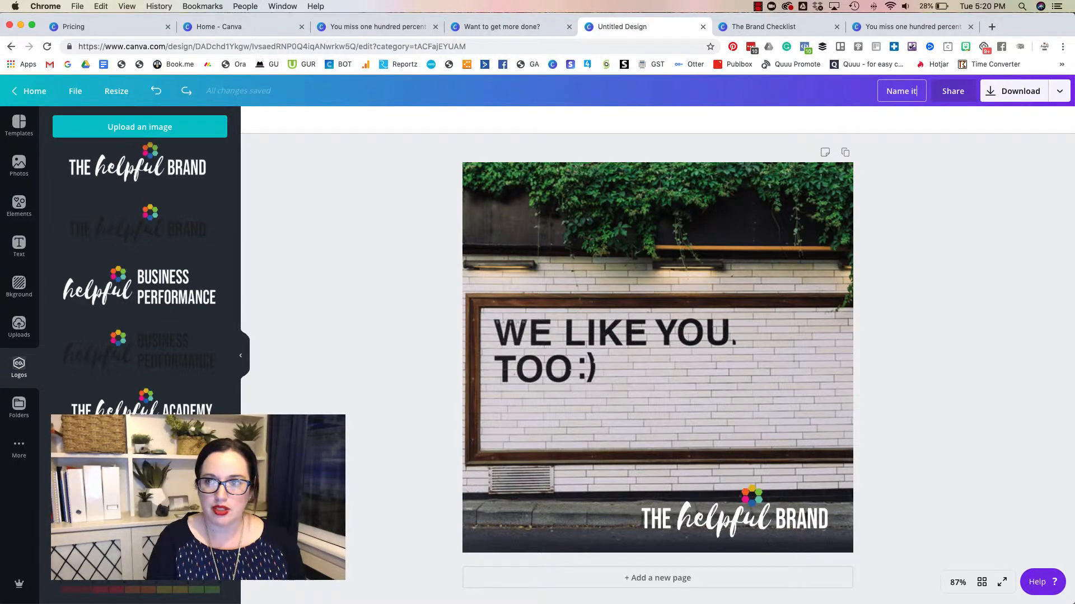
key(Return)
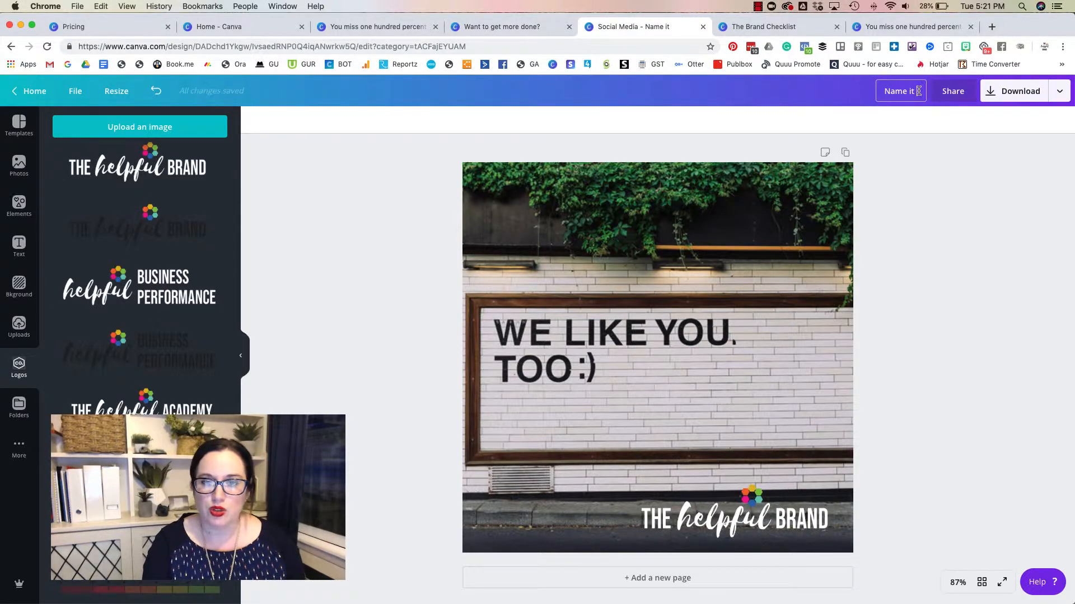
drag(918, 90, 851, 92)
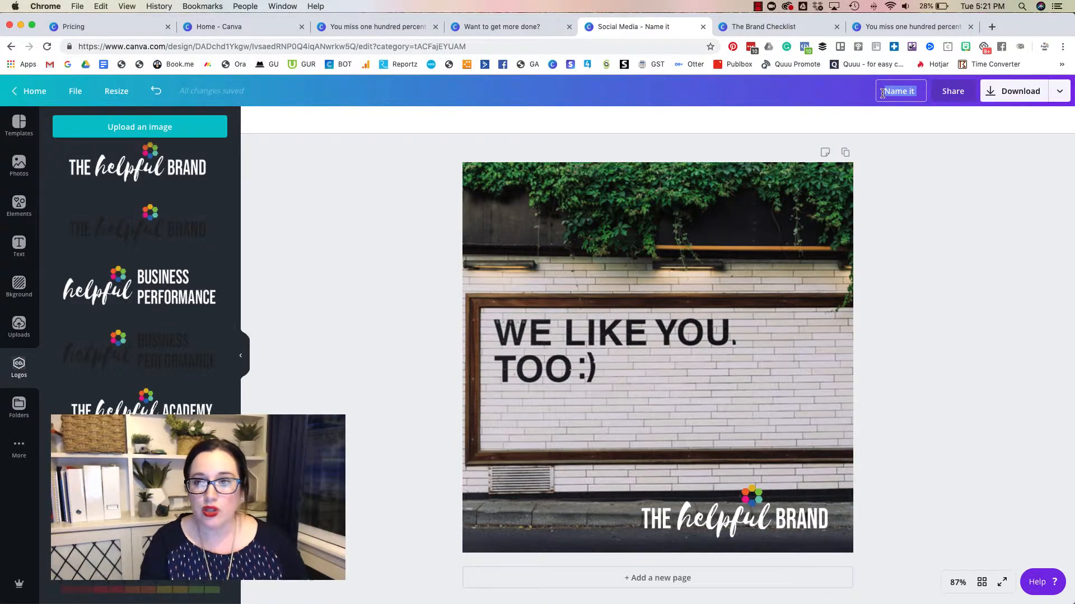
click(915, 91)
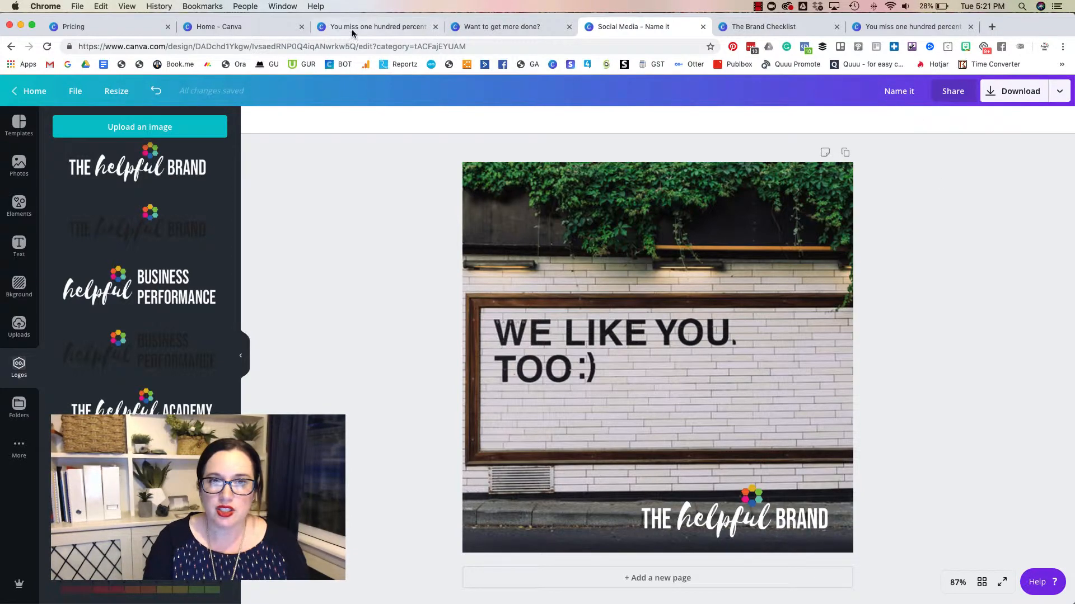
Search the home page for "boss" and look through the matching existing designs.
click(213, 26)
scroll(675, 409, up, 15)
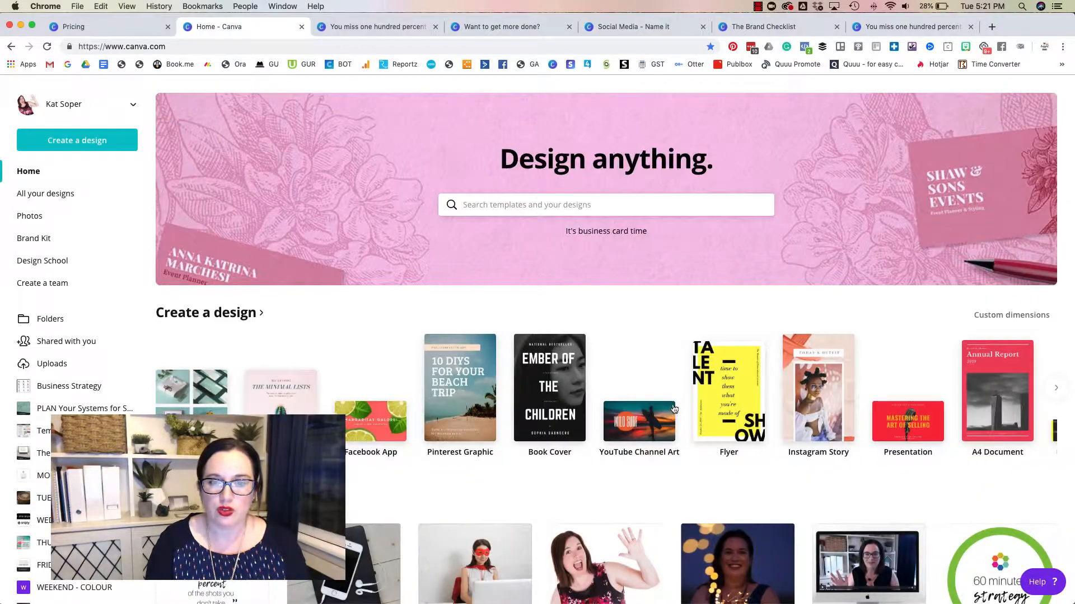
click(489, 209)
text(boss)
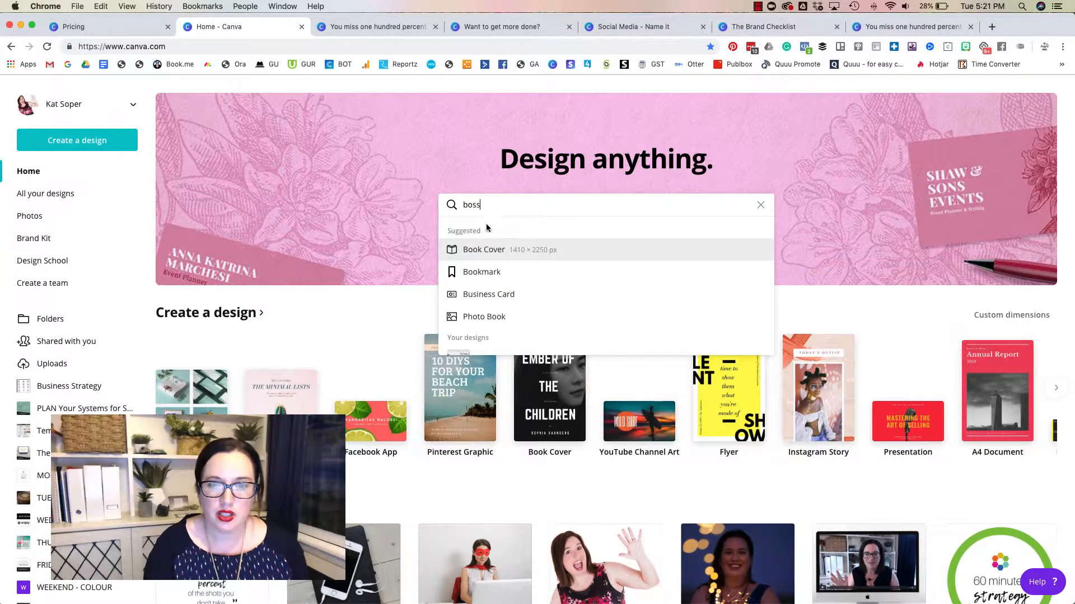
scroll(512, 316, down, 5)
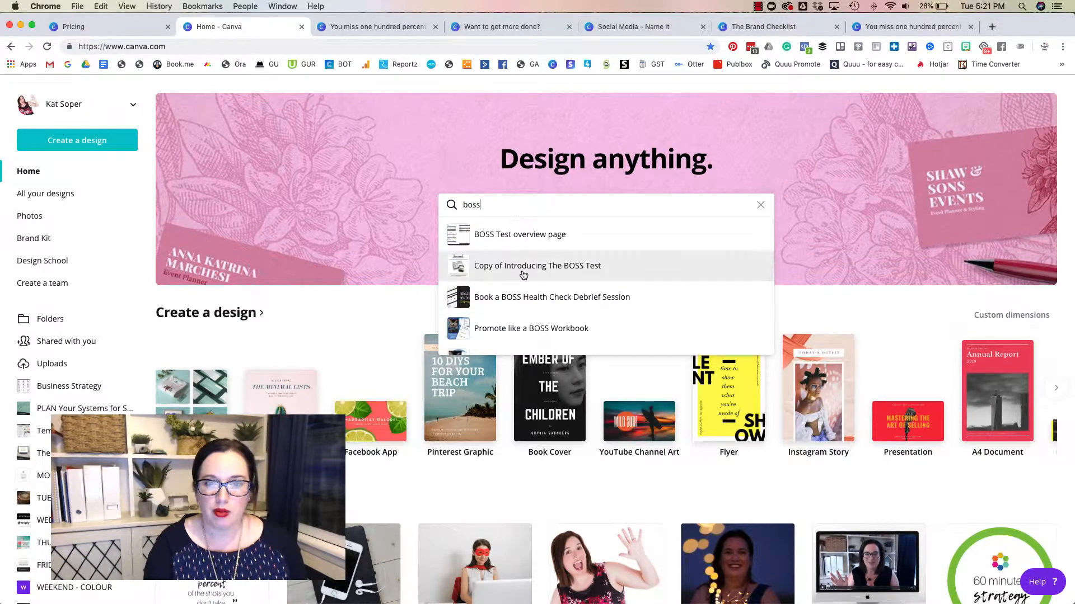
scroll(529, 322, down, 5)
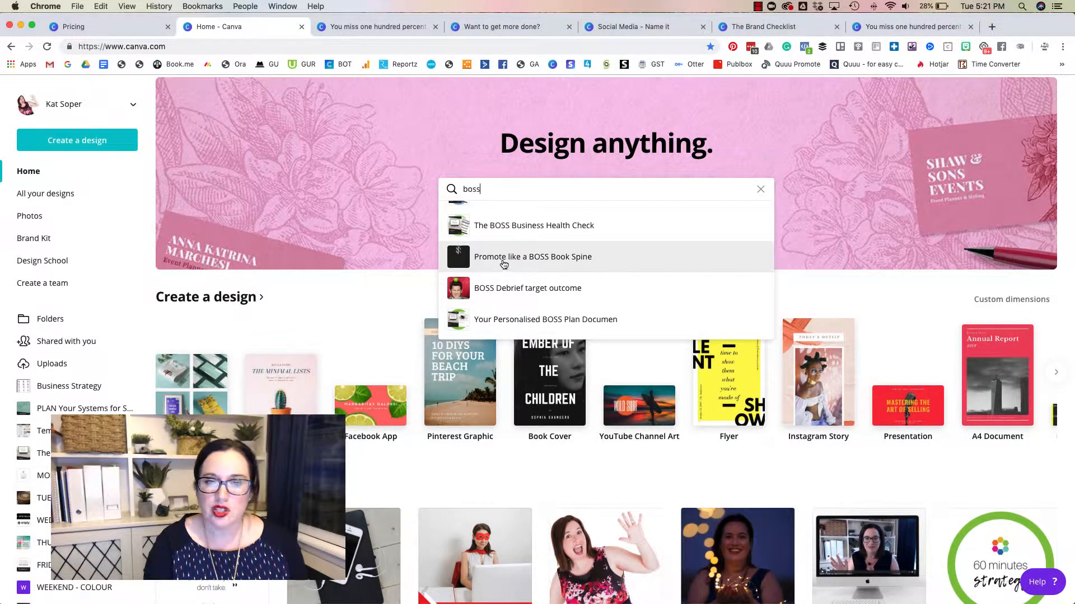
scroll(547, 230, up, 10)
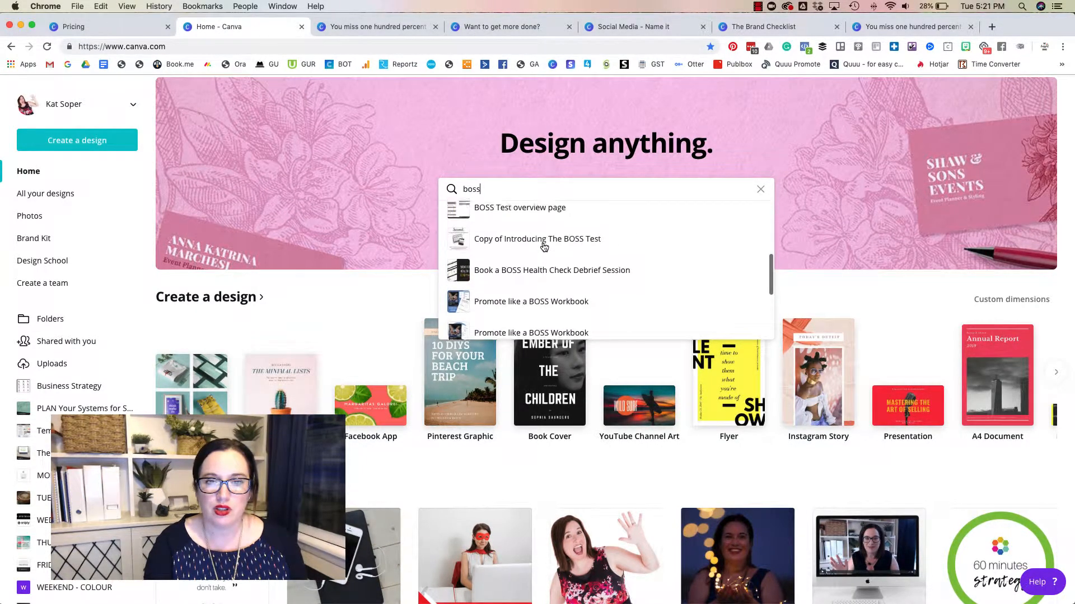
Search the home page for "image", look through the matching existing designs, and clear the search.
drag(480, 188, 432, 190)
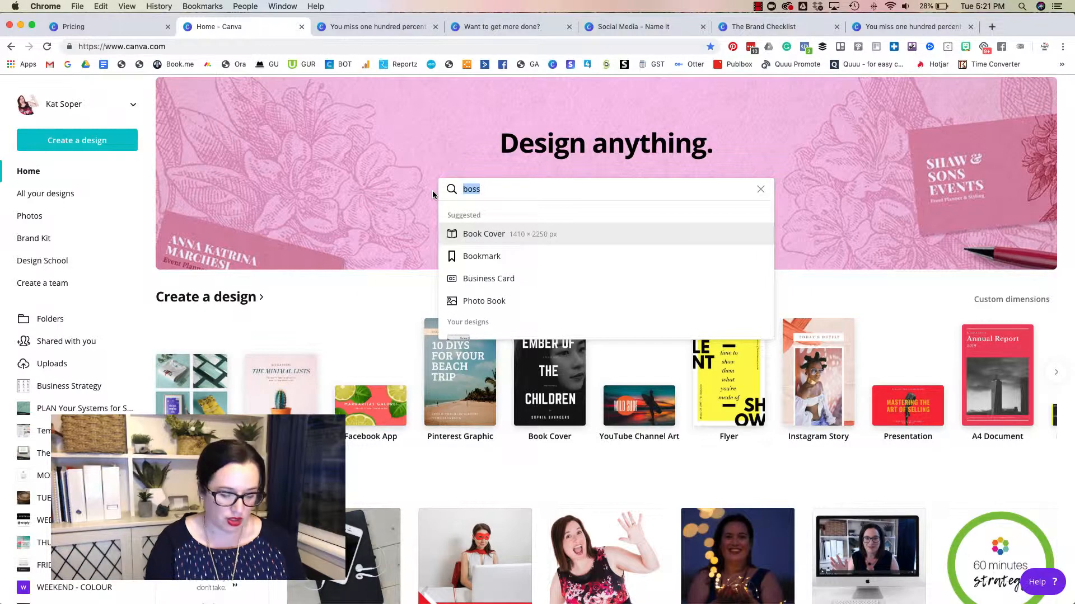
text(image)
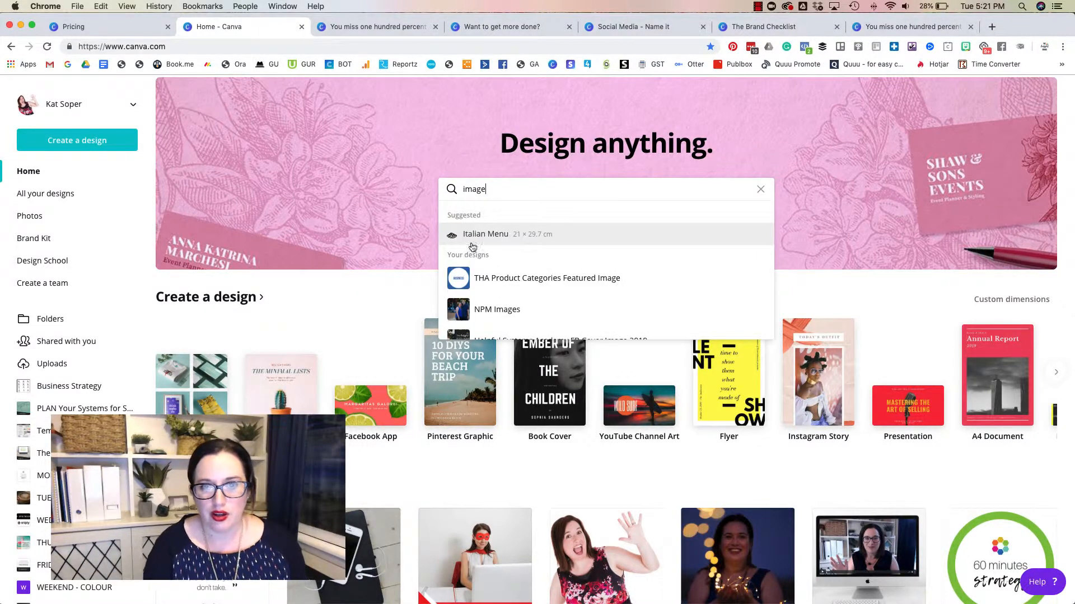
scroll(545, 331, down, 4)
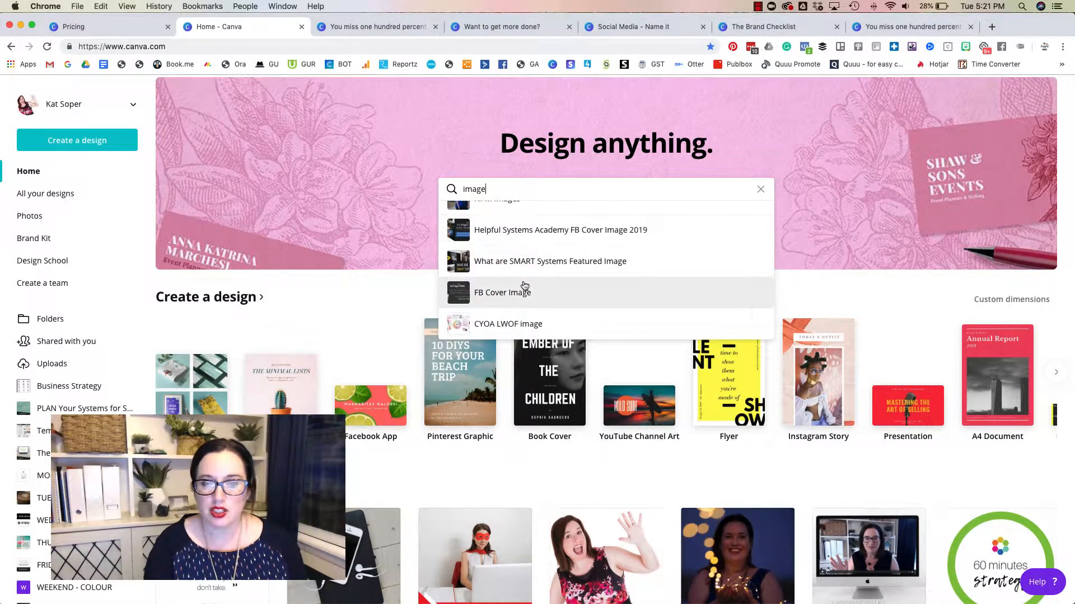
scroll(525, 286, down, 8)
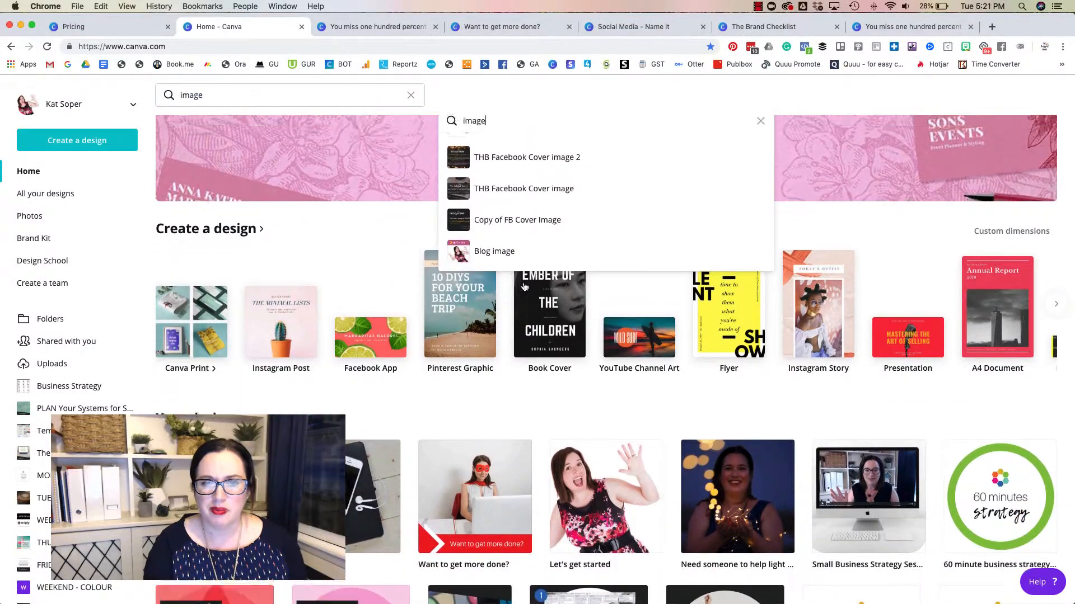
scroll(525, 286, up, 3)
scroll(525, 286, right, 2)
click(760, 206)
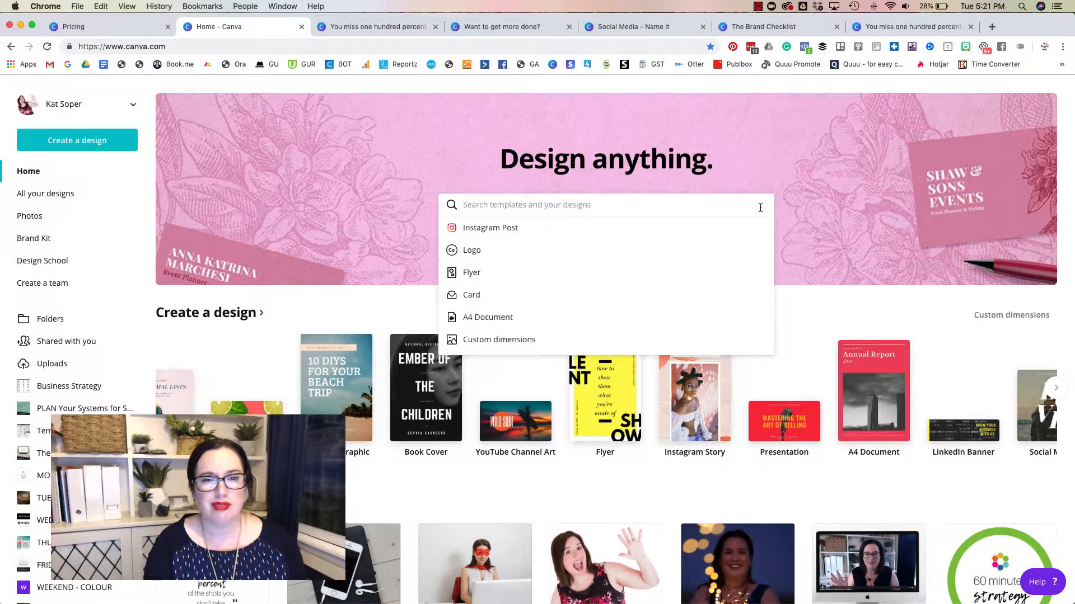
click(754, 317)
scroll(565, 411, down, 5)
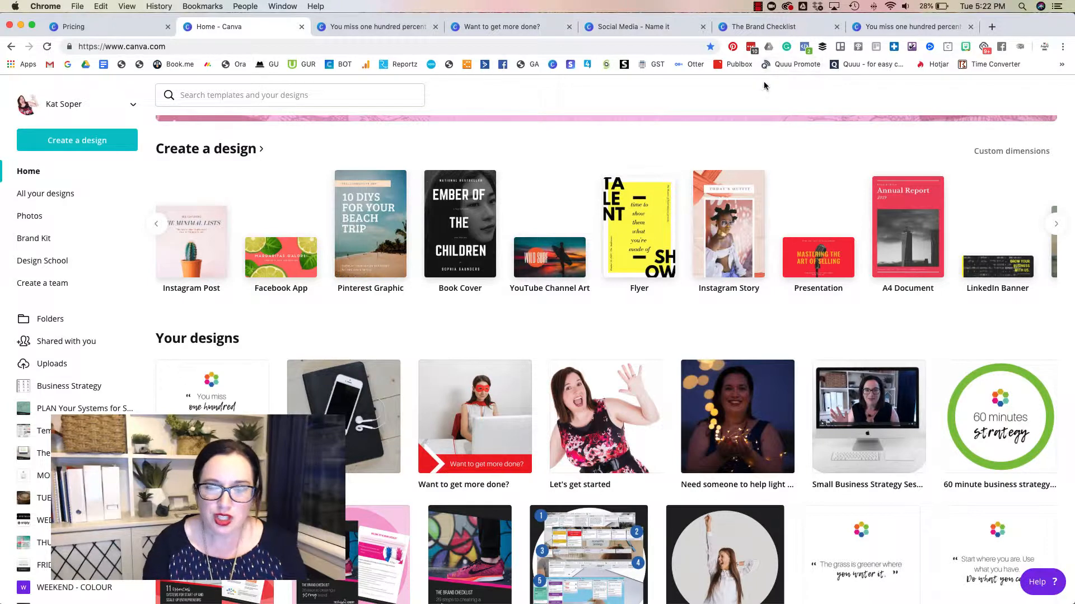
Open the download options of the "Name it" design, review the file types, and choose Animation (MP4/GIF).
click(763, 26)
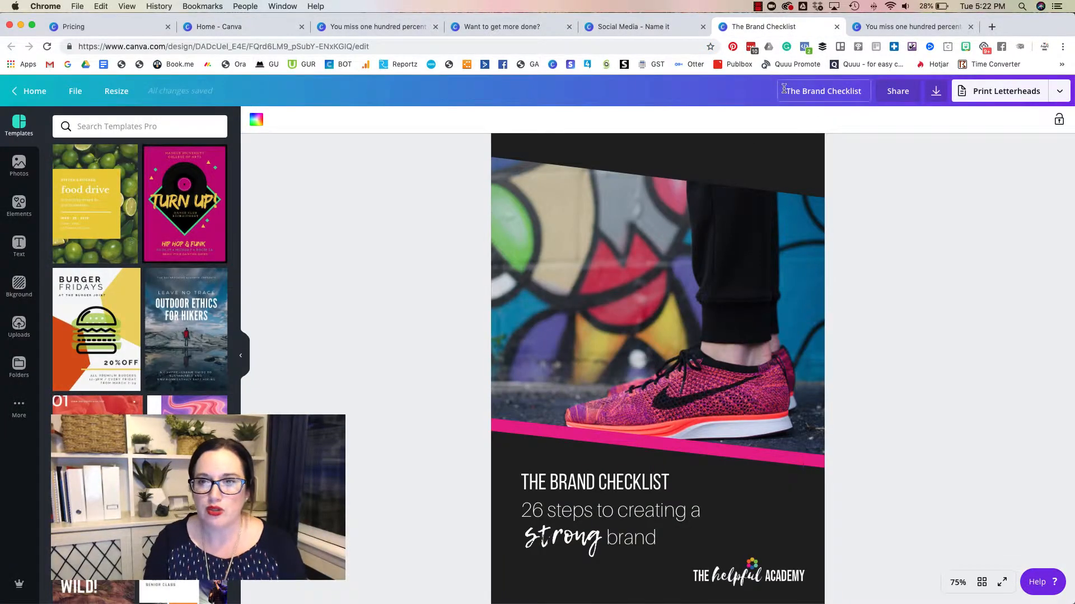
click(644, 26)
click(995, 93)
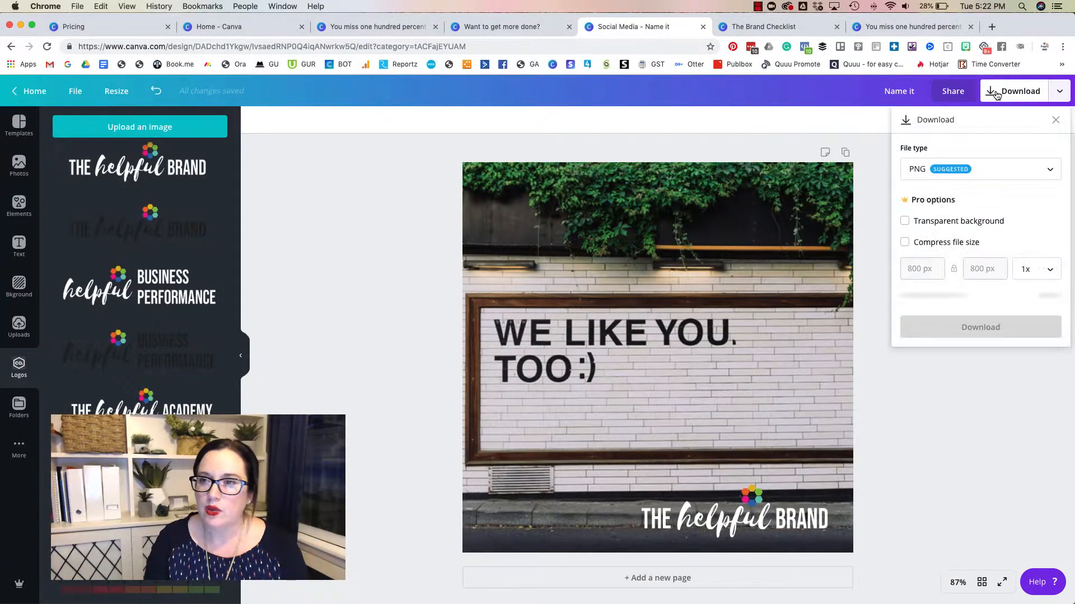
click(984, 170)
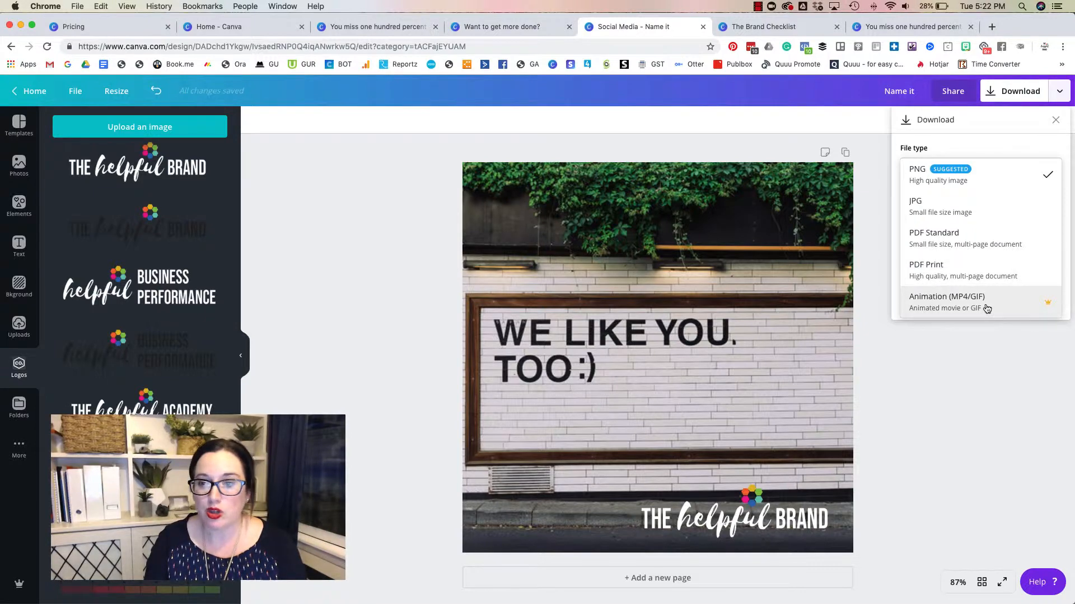
click(956, 310)
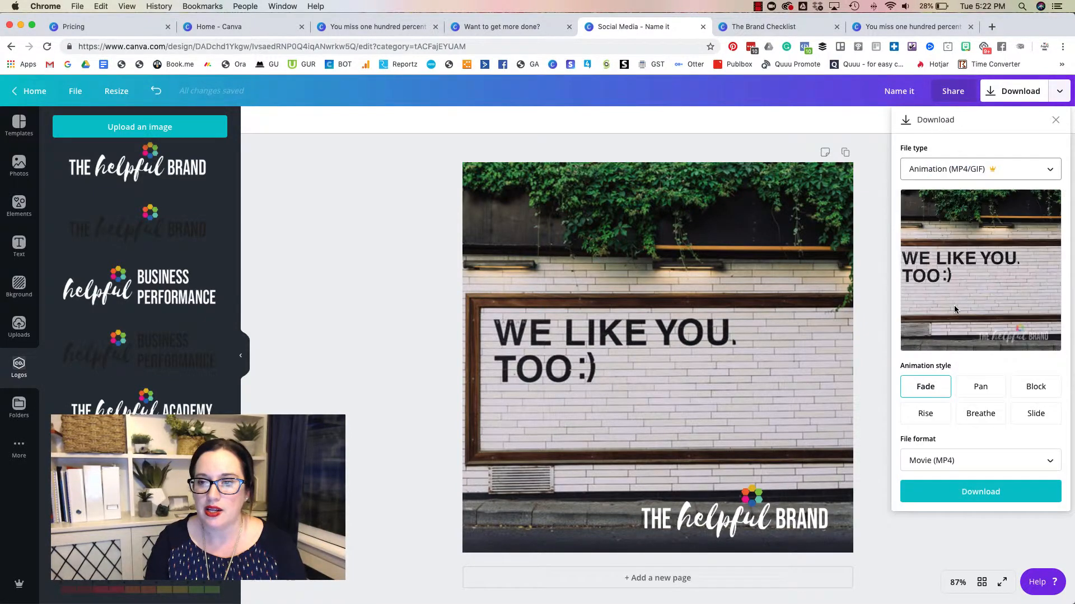
Preview the Pan, Block and Breathe animation styles on the "Name it" design without downloading it.
click(979, 386)
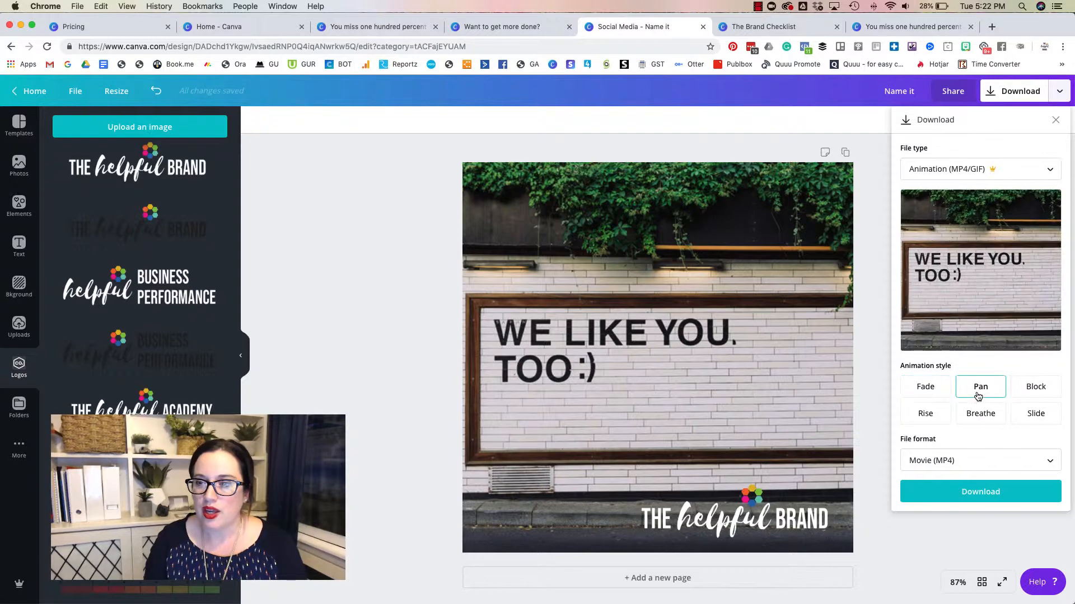
click(1023, 390)
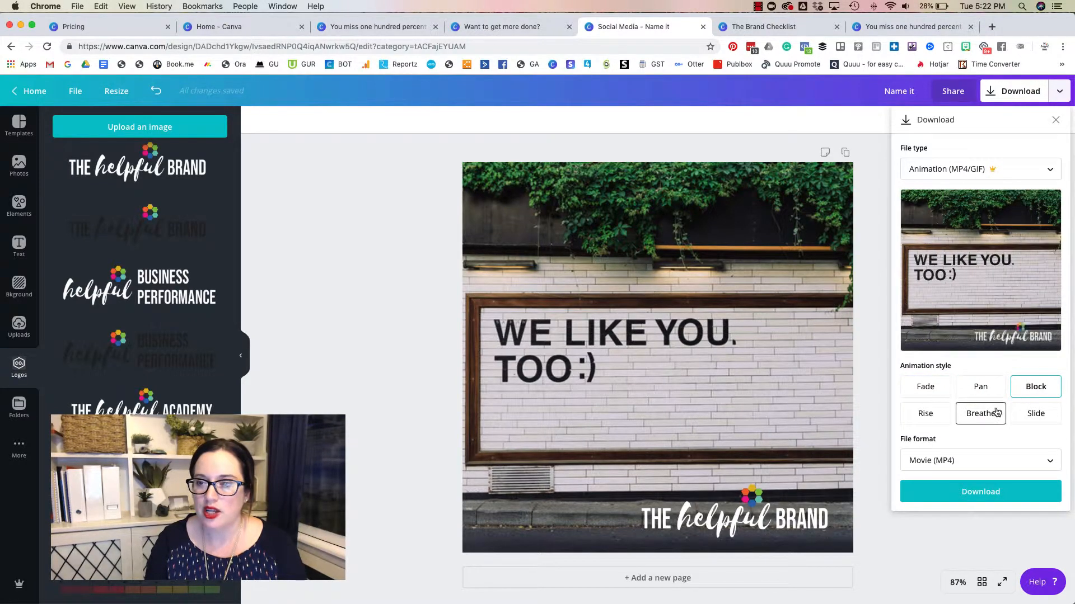
click(981, 421)
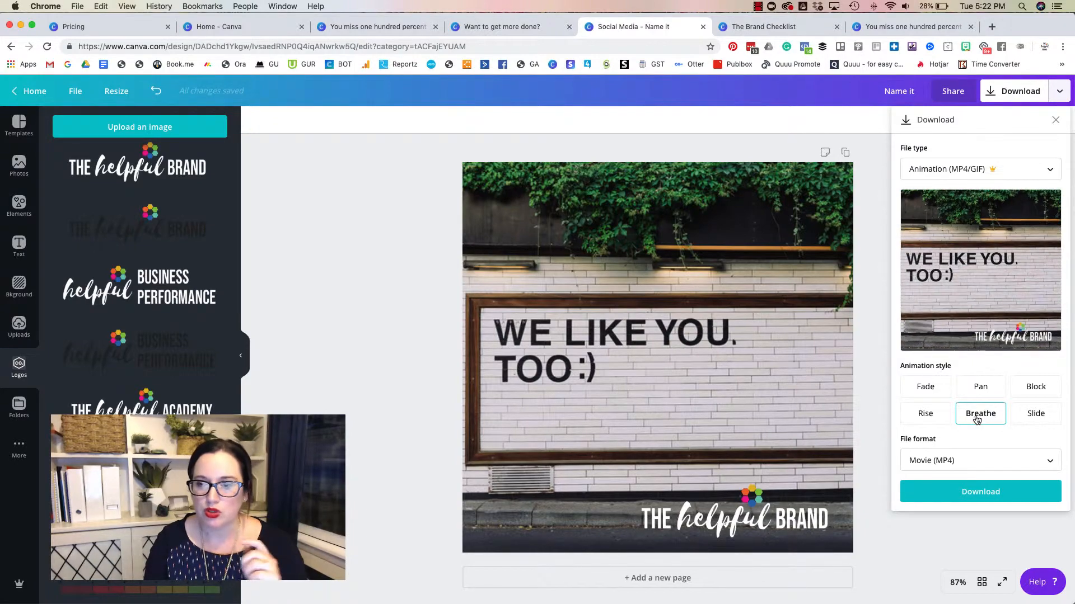
click(884, 276)
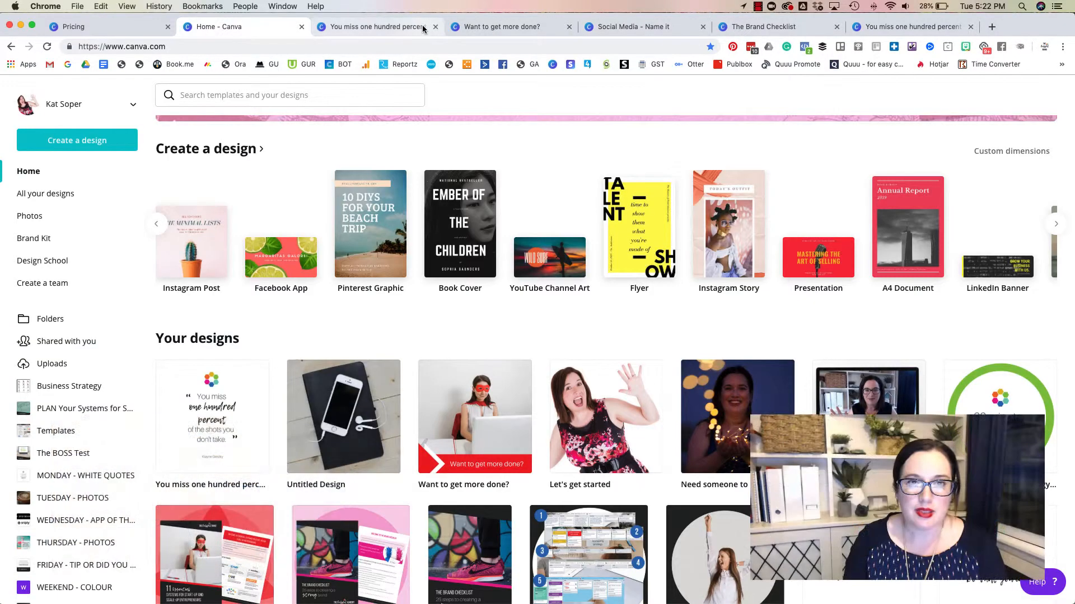
In the "You miss one hundred percent" quote design, look through the uploaded images.
click(381, 27)
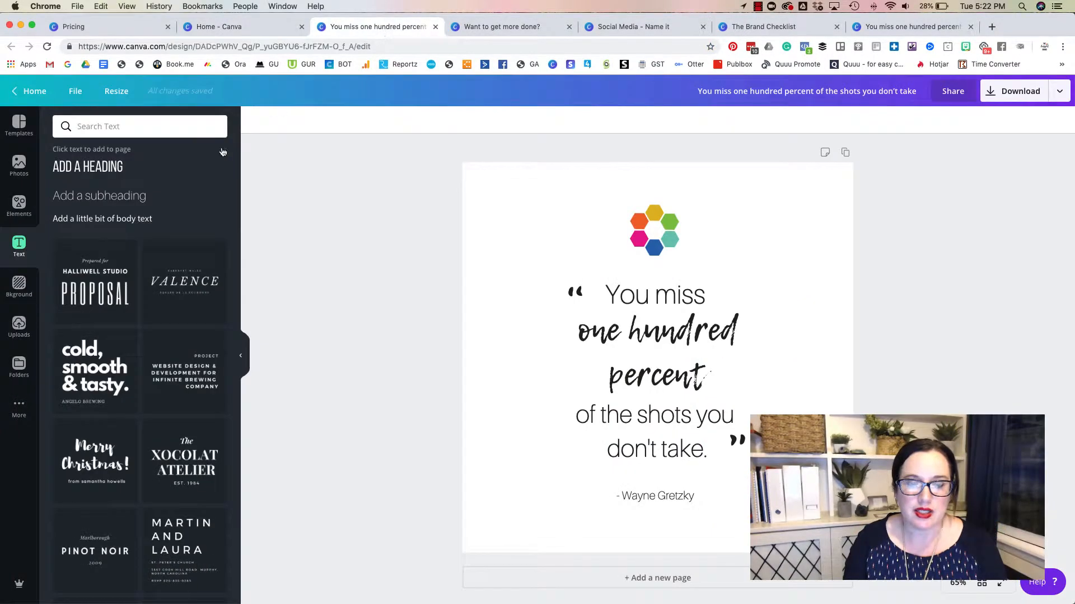
click(19, 326)
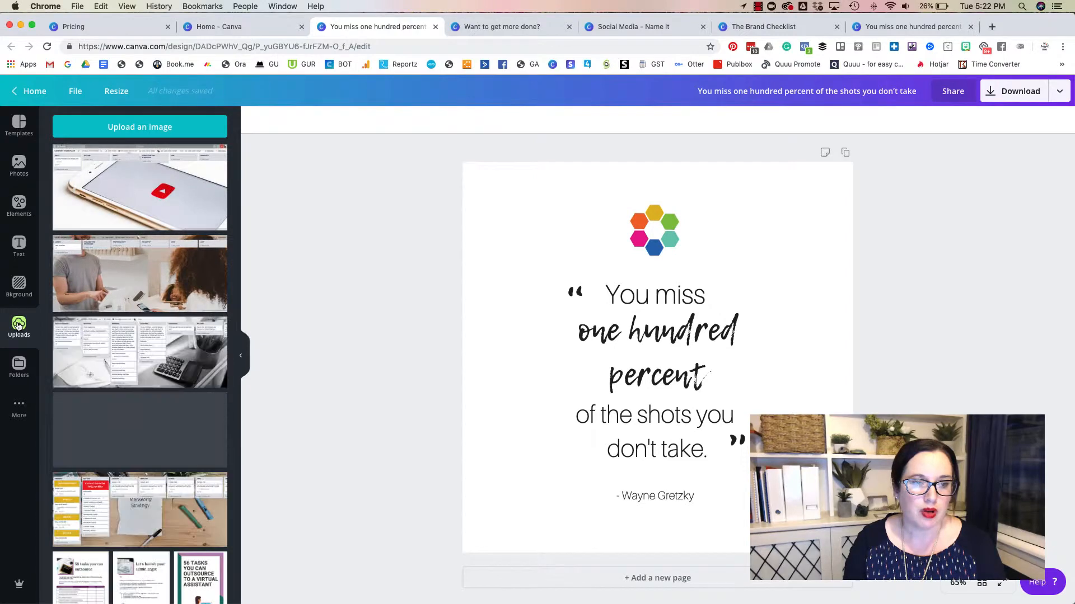
scroll(175, 384, down, 10)
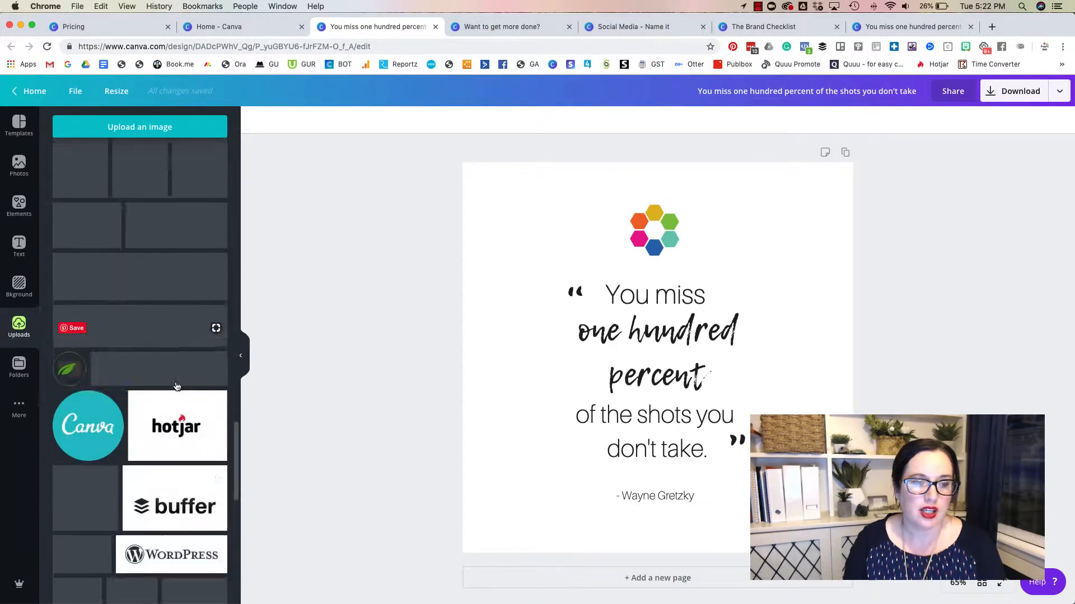
scroll(177, 386, down, 10)
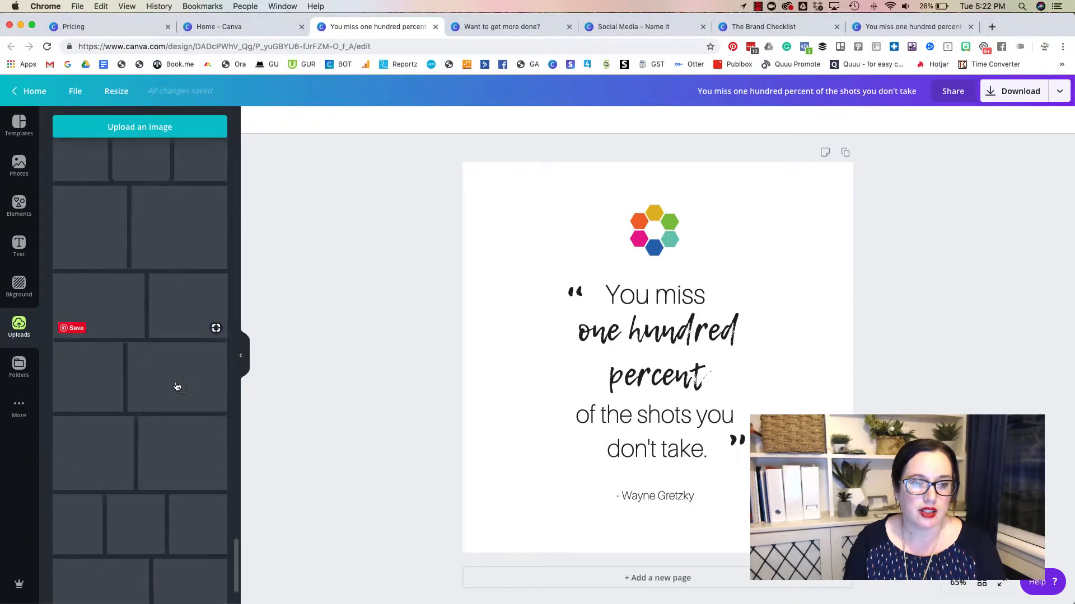
Look through the photo folders, view the contents of Lead Magnets & Resources, and return to the folder list.
click(19, 365)
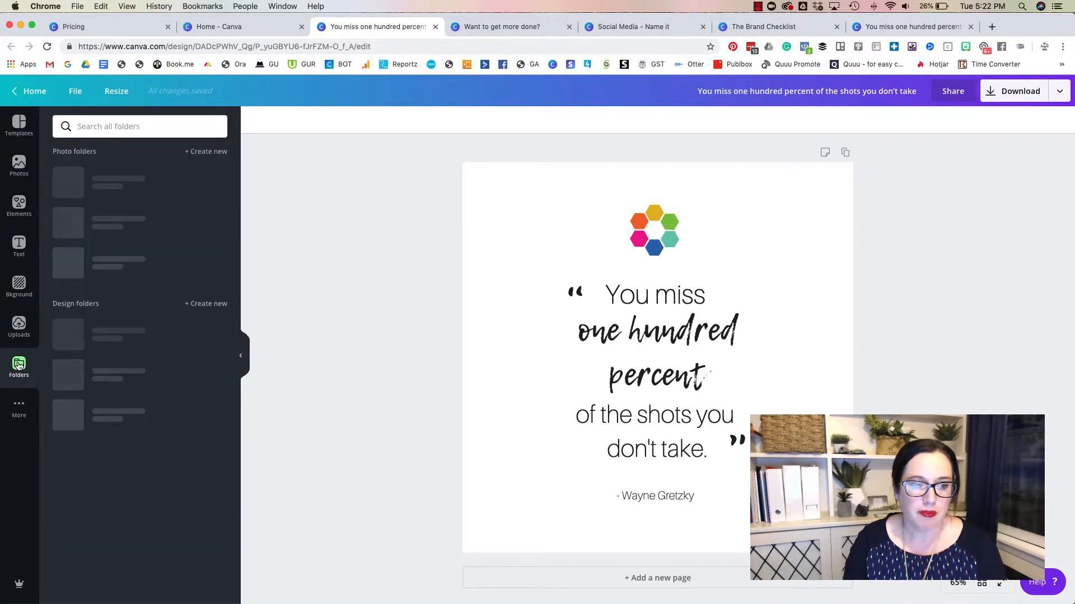
click(69, 374)
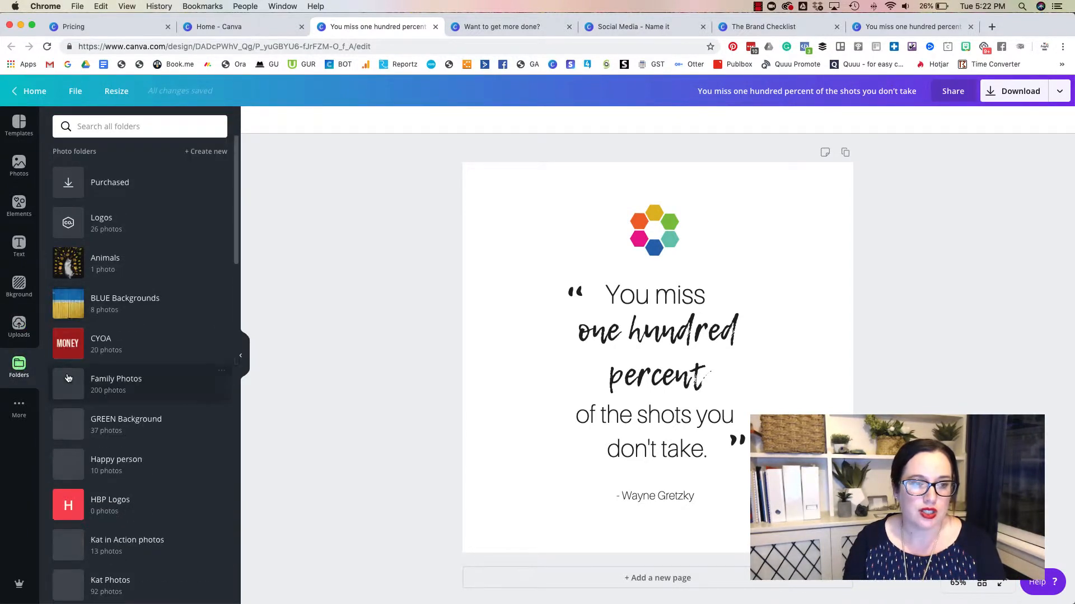
scroll(158, 392, down, 15)
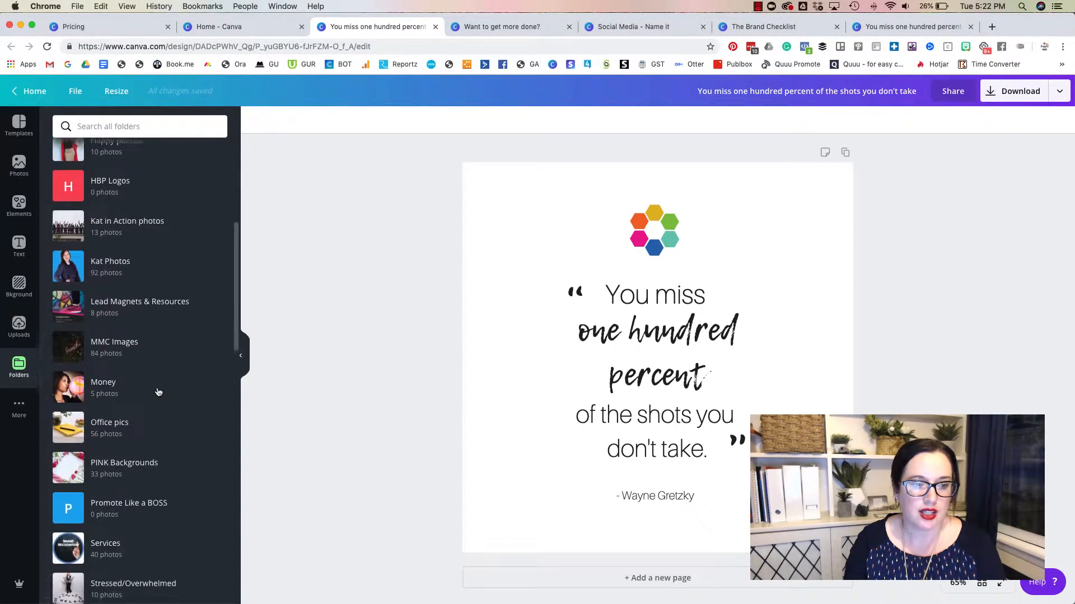
scroll(158, 392, up, 15)
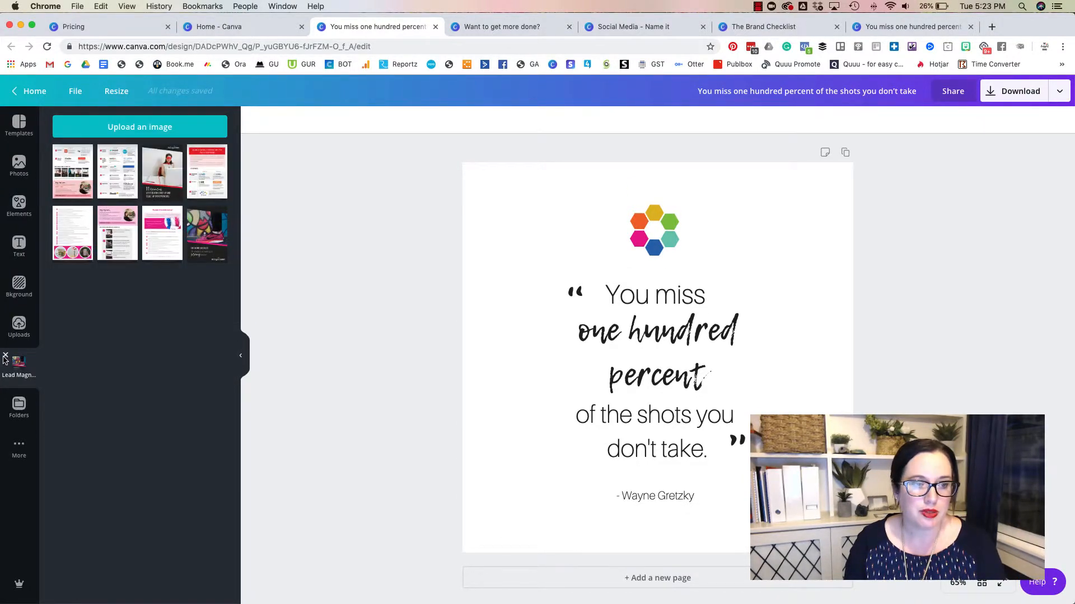
click(6, 356)
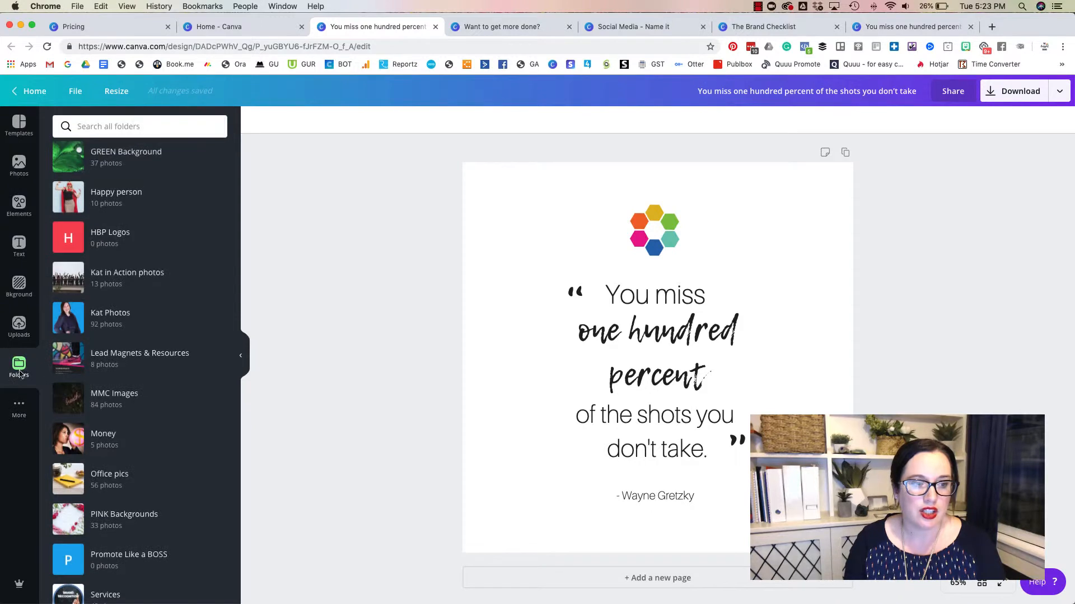
View the photos stored in the Money folder and return to the Canva home page.
scroll(64, 319, down, 3)
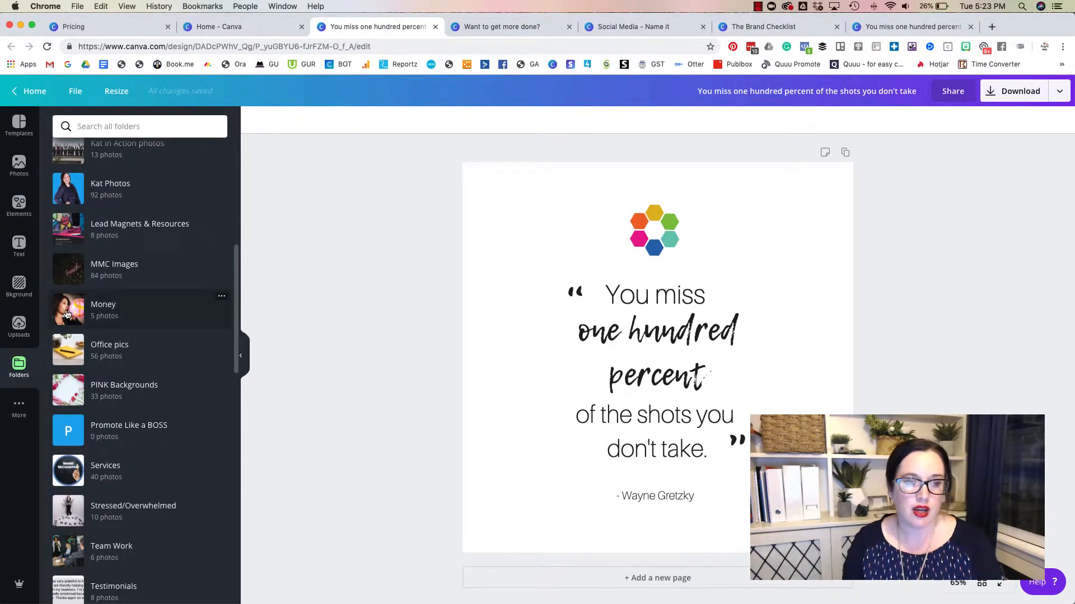
click(66, 315)
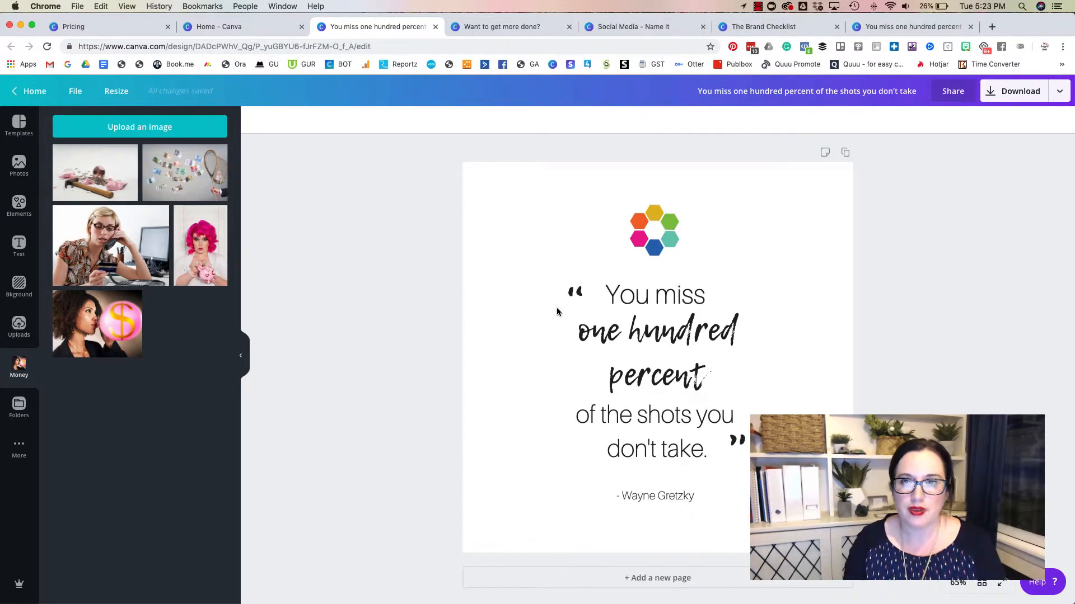
click(283, 26)
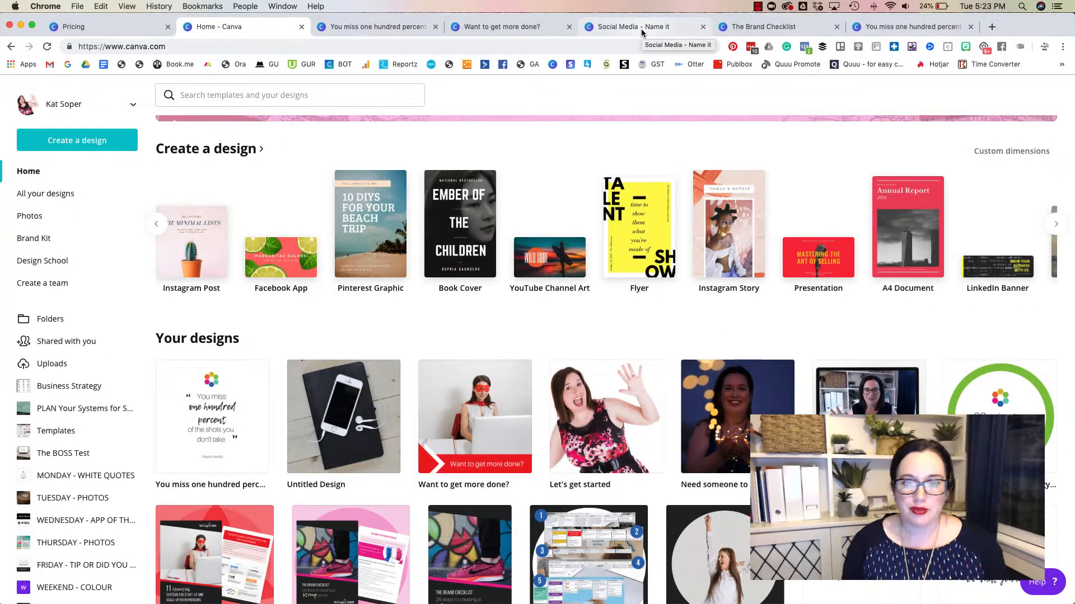
Open The Brand Checklist design and look through its cover and second page.
click(764, 26)
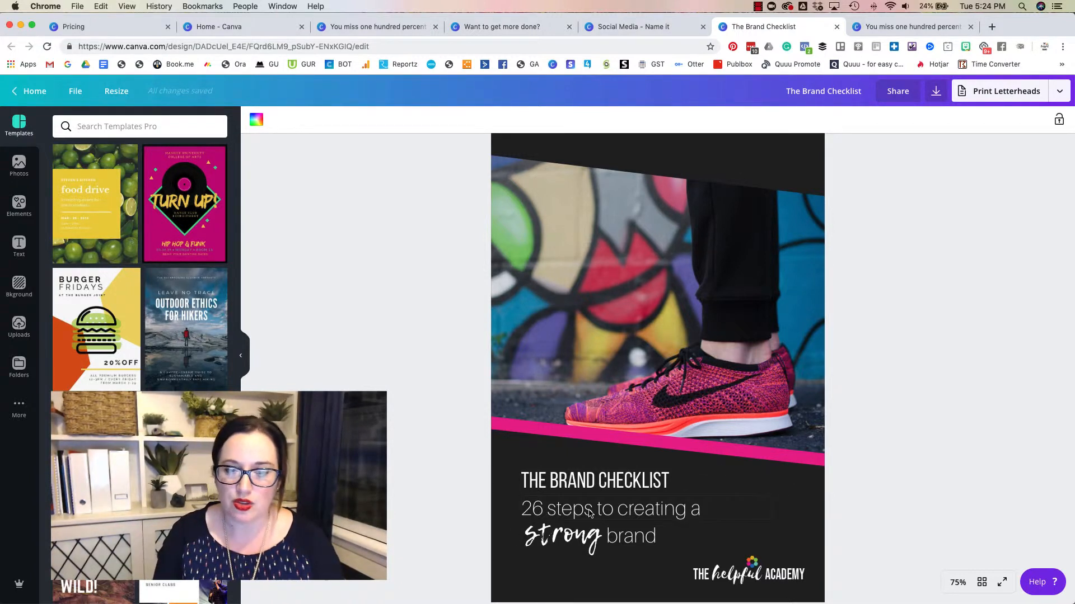
scroll(589, 513, down, 10)
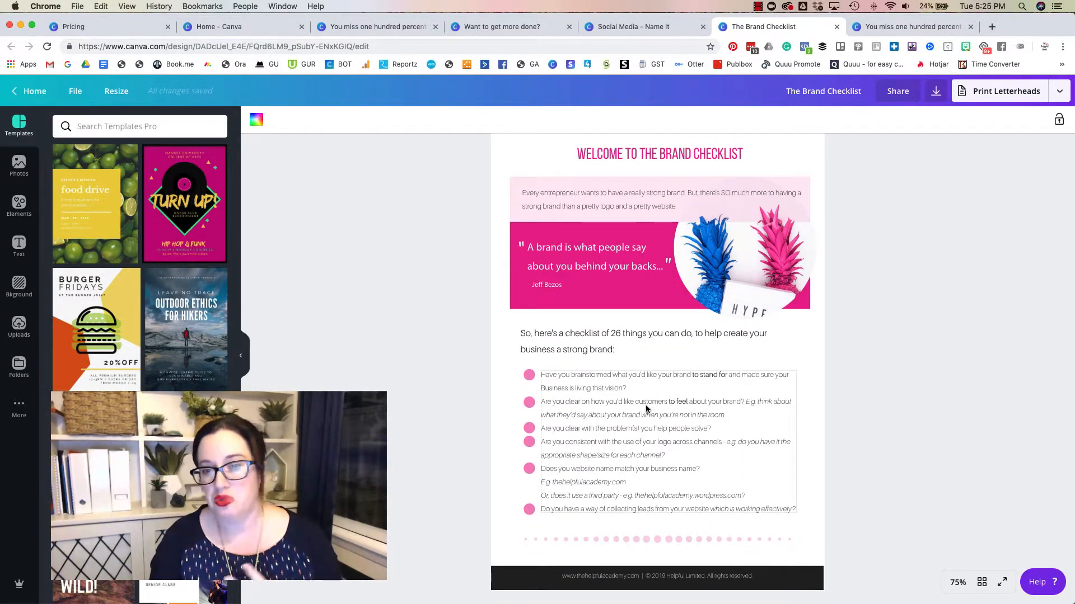
scroll(647, 409, up, 10)
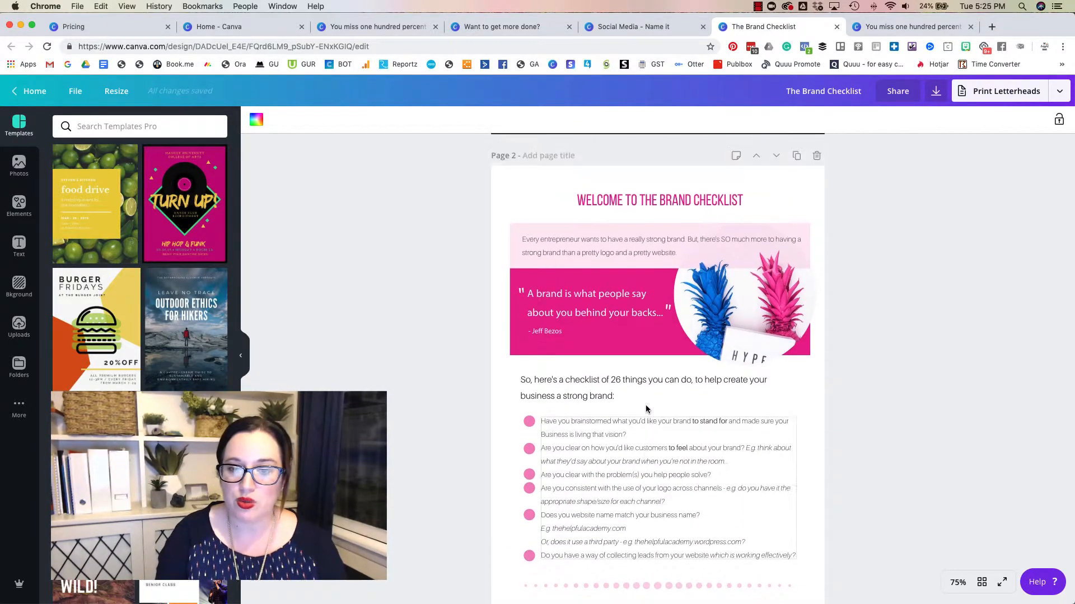